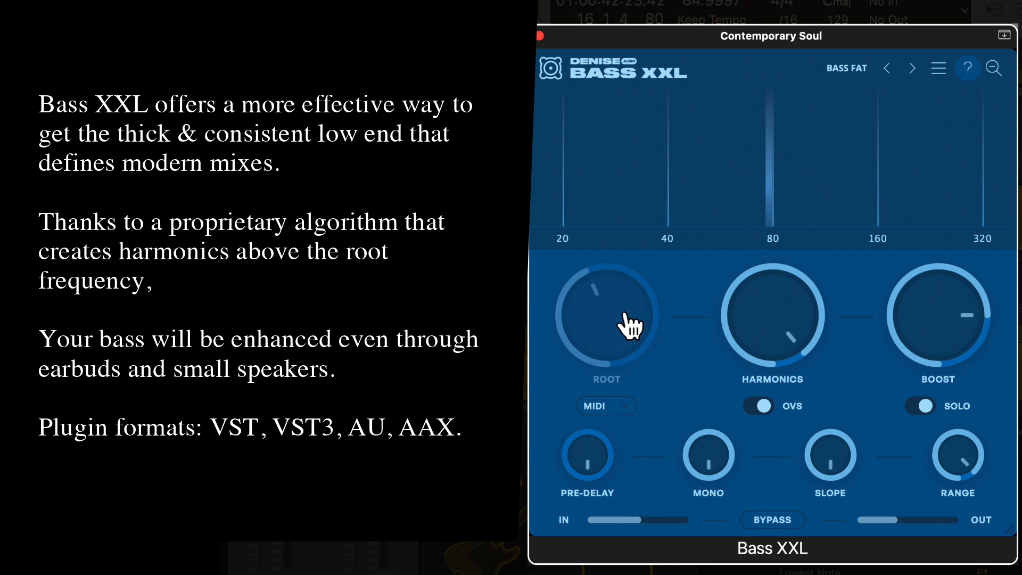
# Switch the root mode to FREQ and set the root frequency to 78 Hz
pyautogui.click(622, 407)
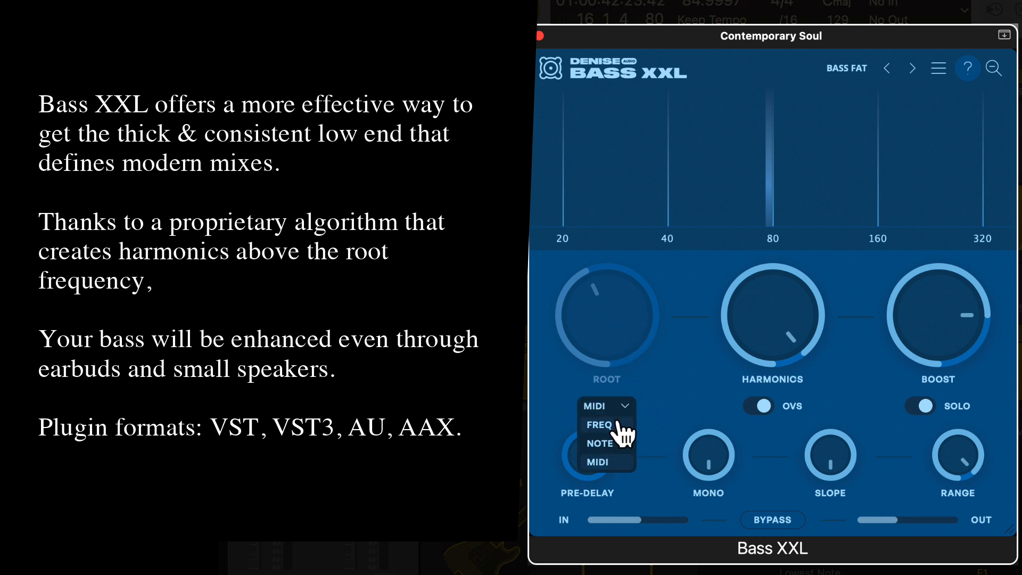
pyautogui.click(621, 427)
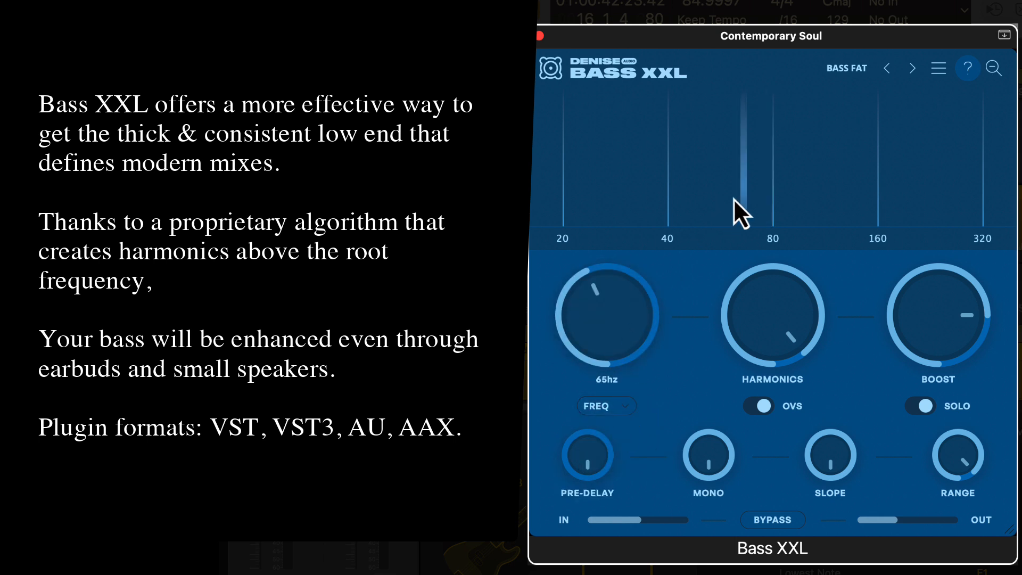
pyautogui.moveTo(636, 303); pyautogui.dragTo(621, 293)
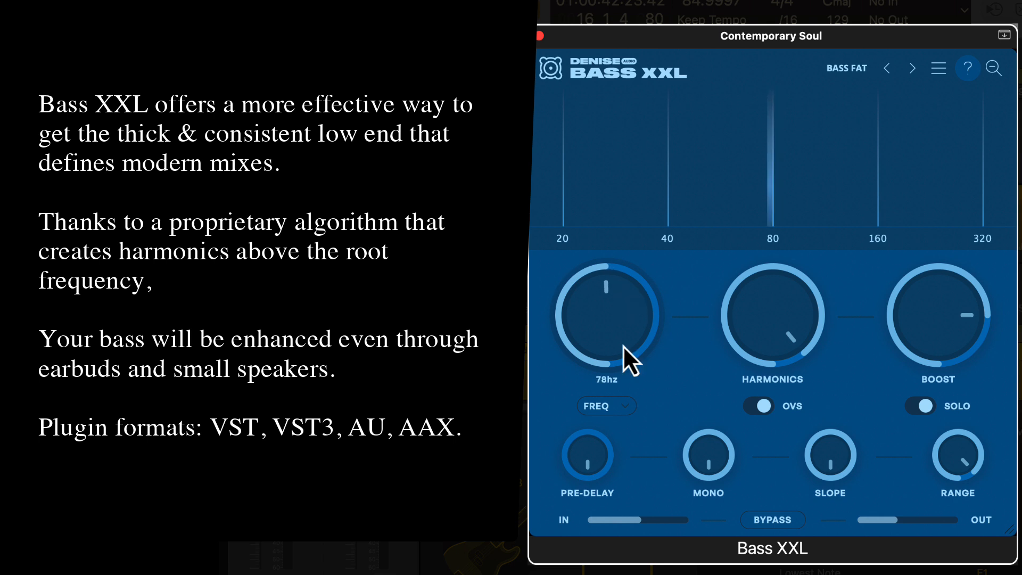
# Switch the root mode to NOTE and set the root note to D2
pyautogui.click(622, 407)
pyautogui.click(617, 444)
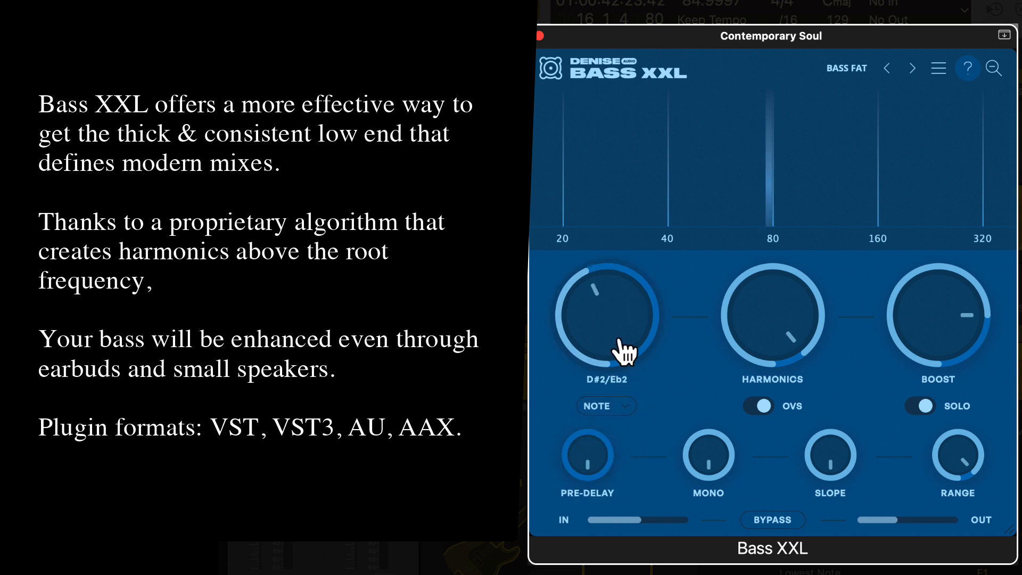
pyautogui.moveTo(617, 318); pyautogui.dragTo(616, 321)
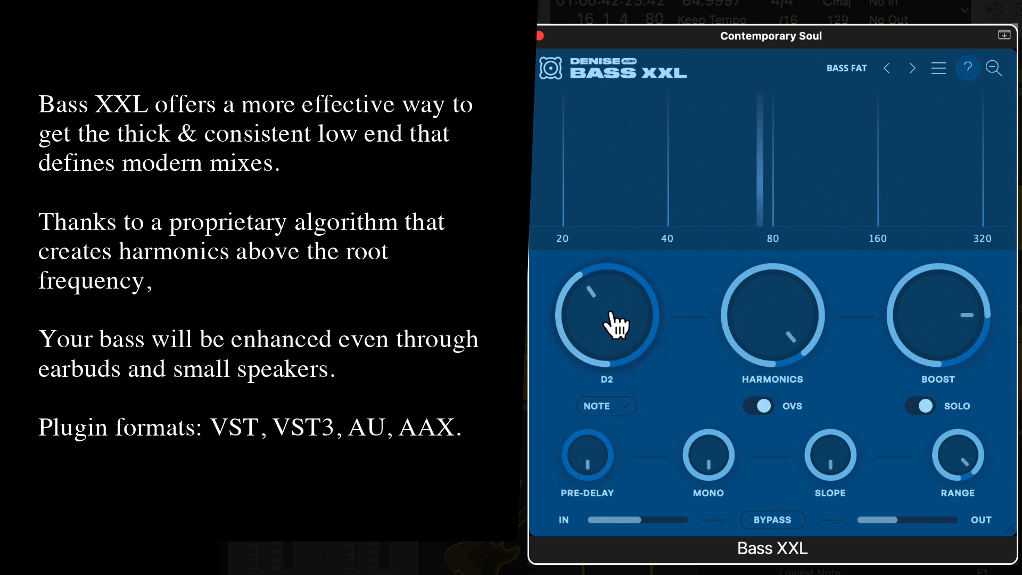
# Set the root mode back to MIDI so the root follows the incoming notes
pyautogui.click(631, 410)
pyautogui.click(607, 461)
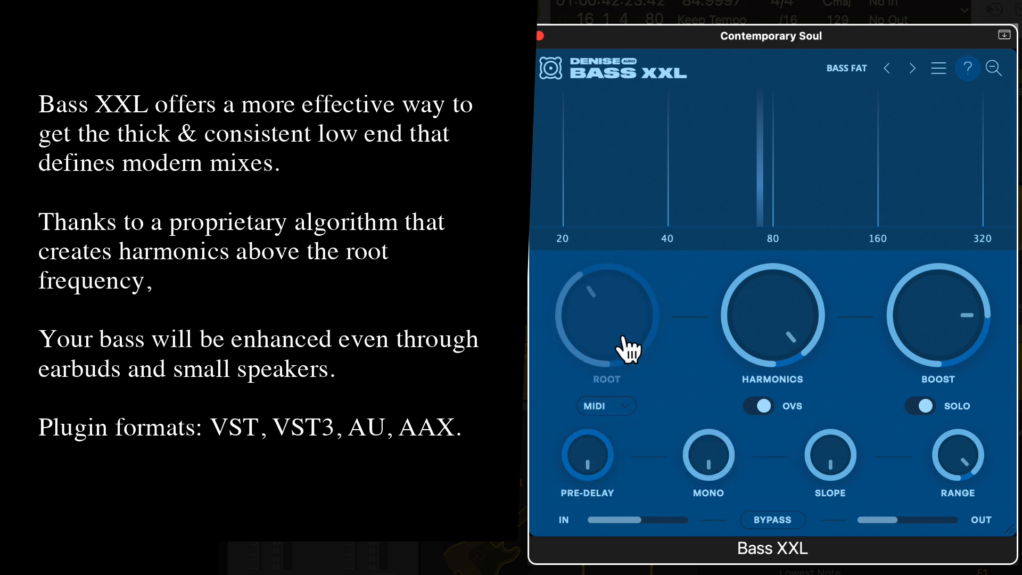
pyautogui.click(630, 407)
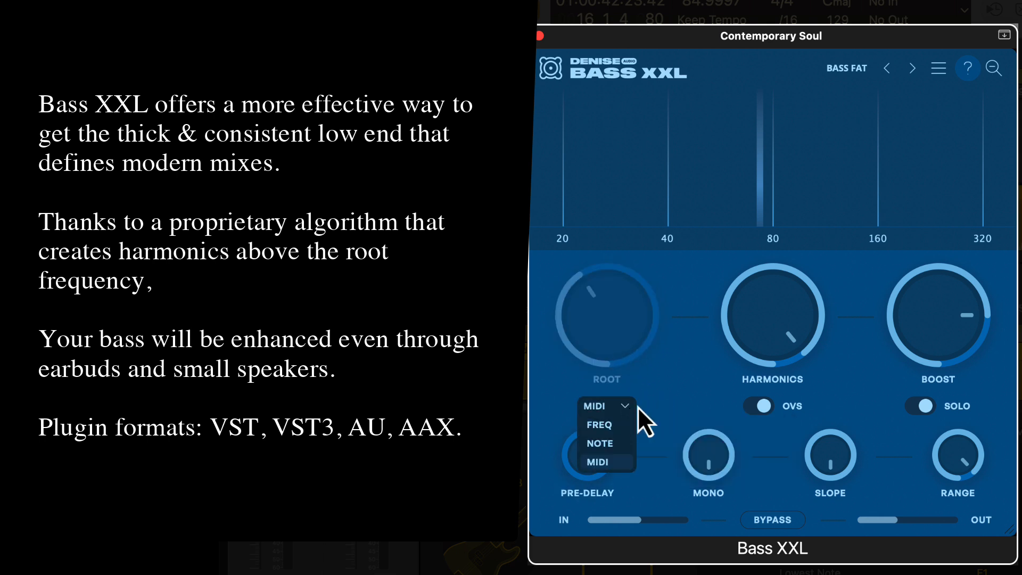
pyautogui.click(673, 382)
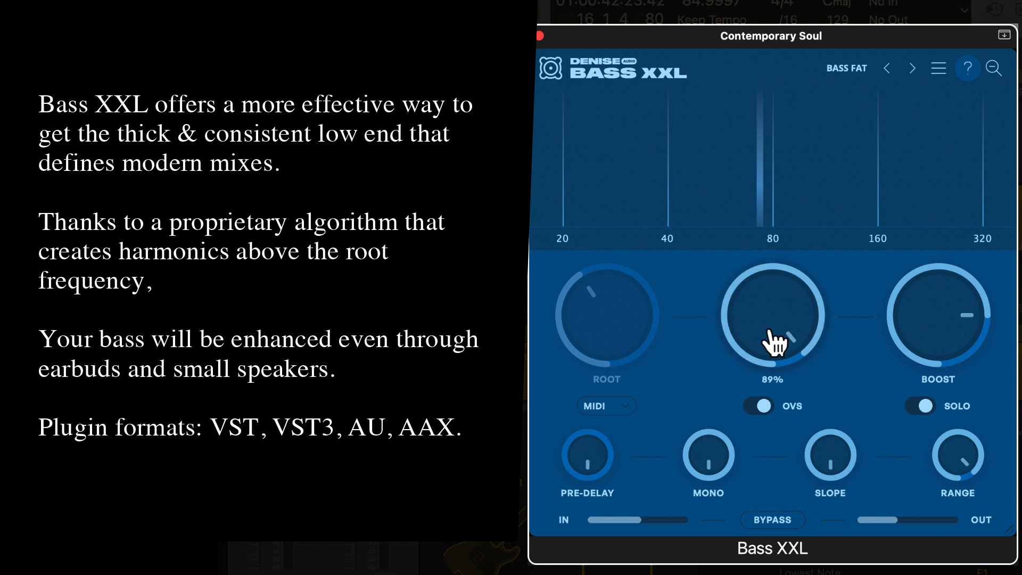
# Reduce Harmonics to 86% and turn off oversampling (OVS)
pyautogui.moveTo(776, 346)
pyautogui.mouseDown()
pyautogui.moveTo(776, 365)
pyautogui.moveTo(776, 348)
pyautogui.mouseUp()
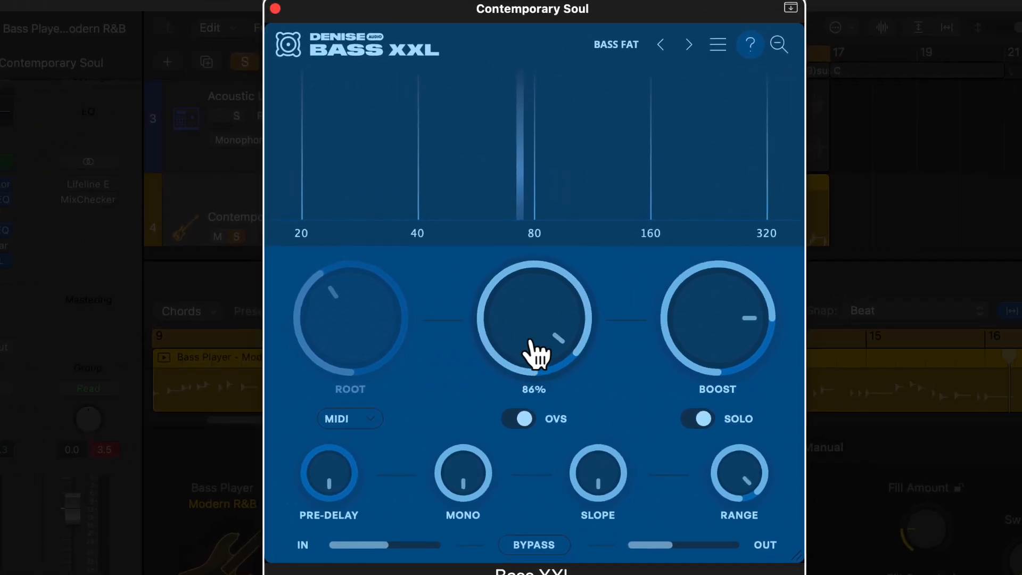
pyautogui.click(527, 418)
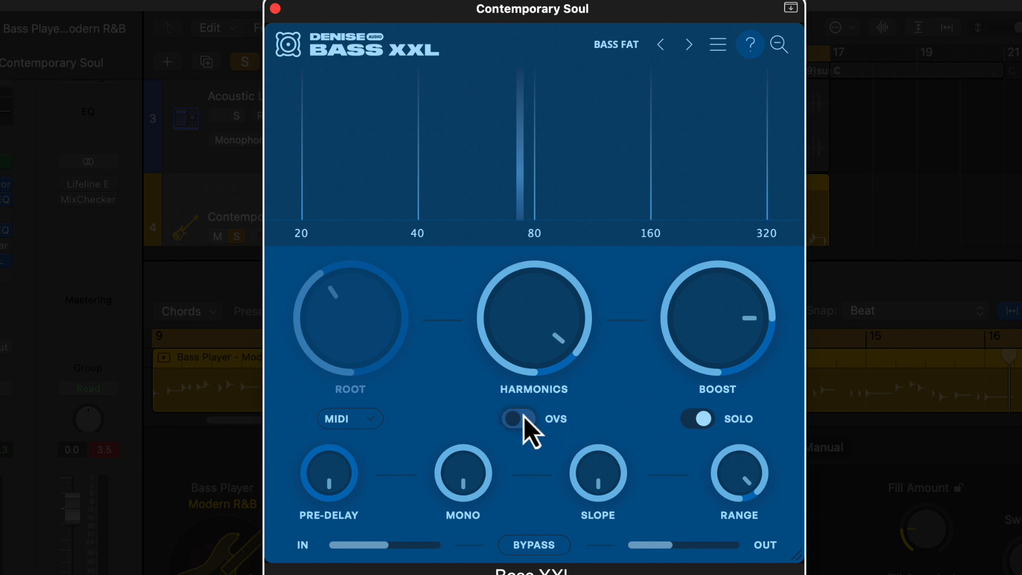
# Raise the Boost amount slightly and keep the root mode on MIDI
pyautogui.moveTo(698, 342); pyautogui.dragTo(699, 325)
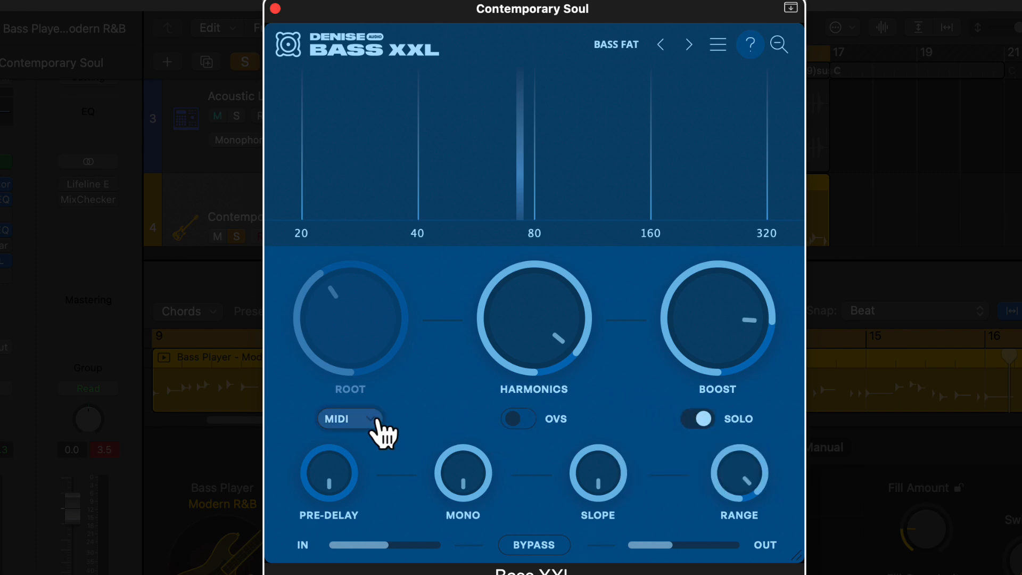
pyautogui.click(351, 419)
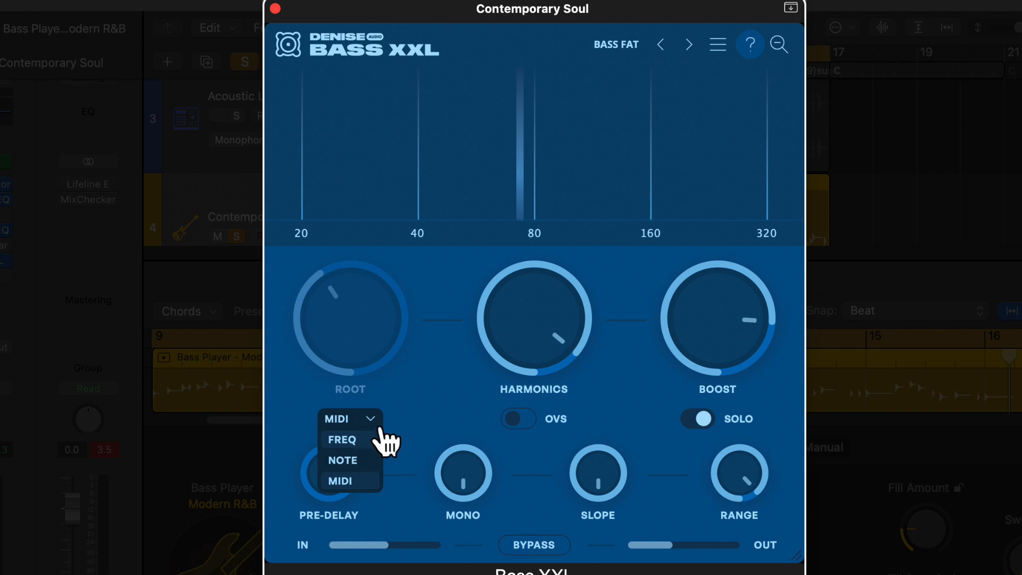
pyautogui.click(401, 410)
# Set the pre-delay to 1 ms and lower the Mono amount
pyautogui.moveTo(346, 486)
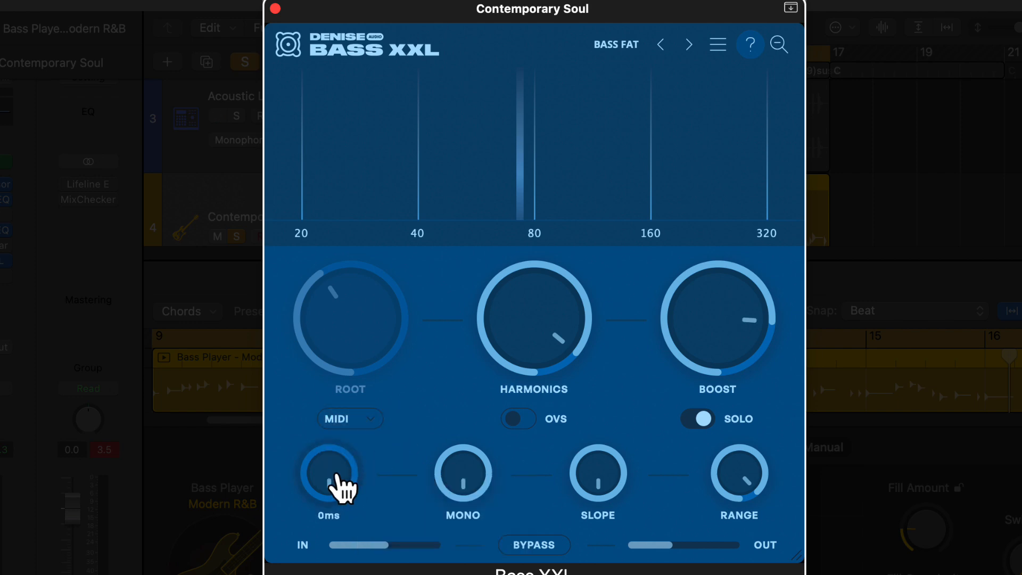
pyautogui.moveTo(319, 476); pyautogui.dragTo(318, 470)
pyautogui.moveTo(326, 479); pyautogui.dragTo(340, 490)
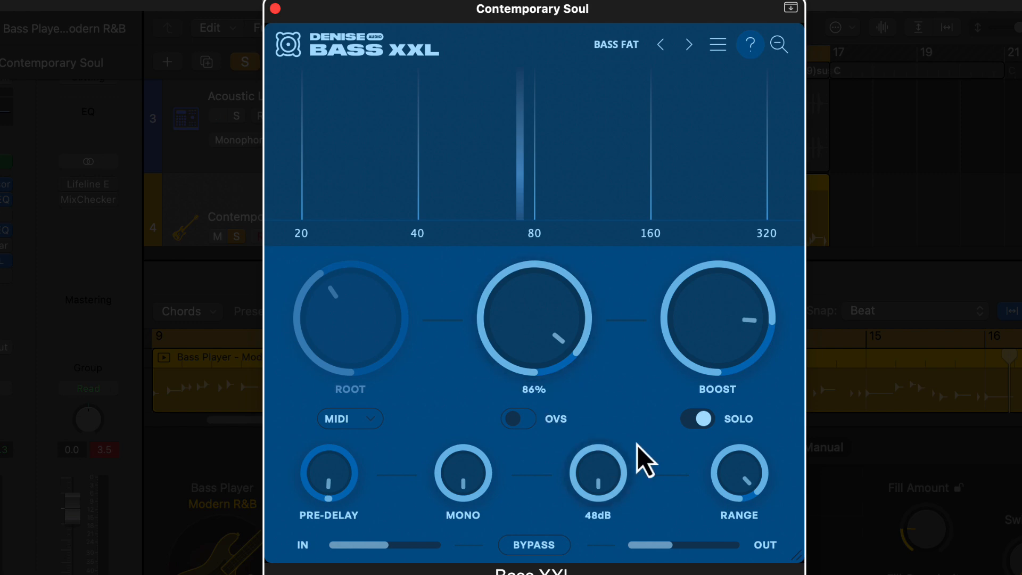
pyautogui.moveTo(463, 475); pyautogui.dragTo(436, 421)
pyautogui.moveTo(459, 468); pyautogui.dragTo(467, 477)
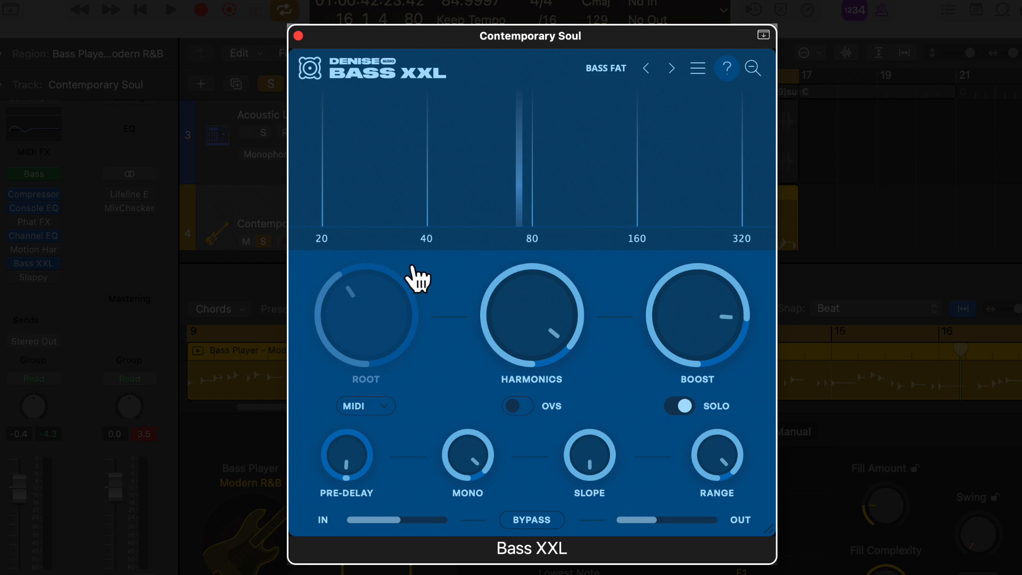
# Look through the factory bass presets and close the preset browser without loading another one
pyautogui.moveTo(599, 481)
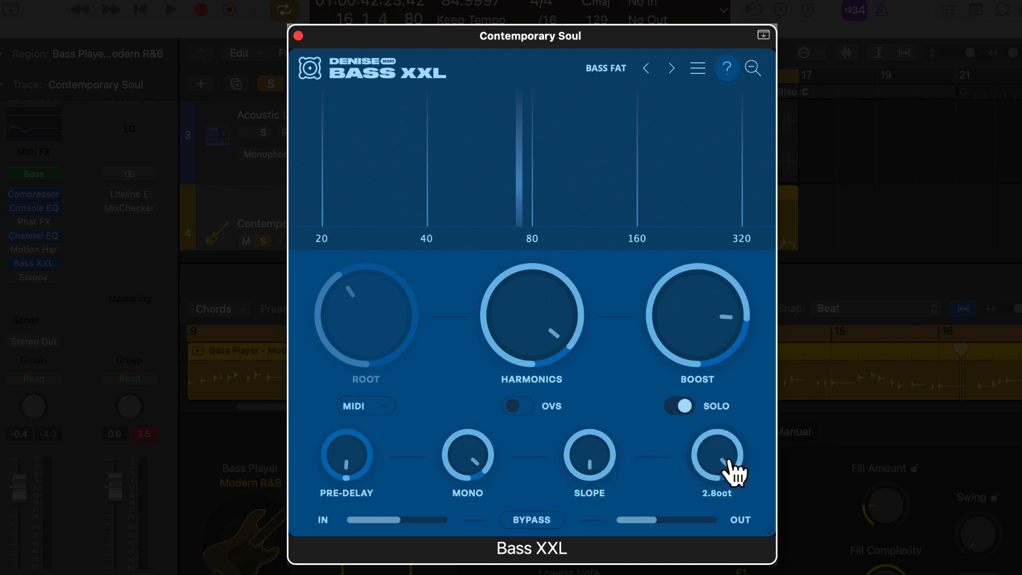
pyautogui.moveTo(736, 470)
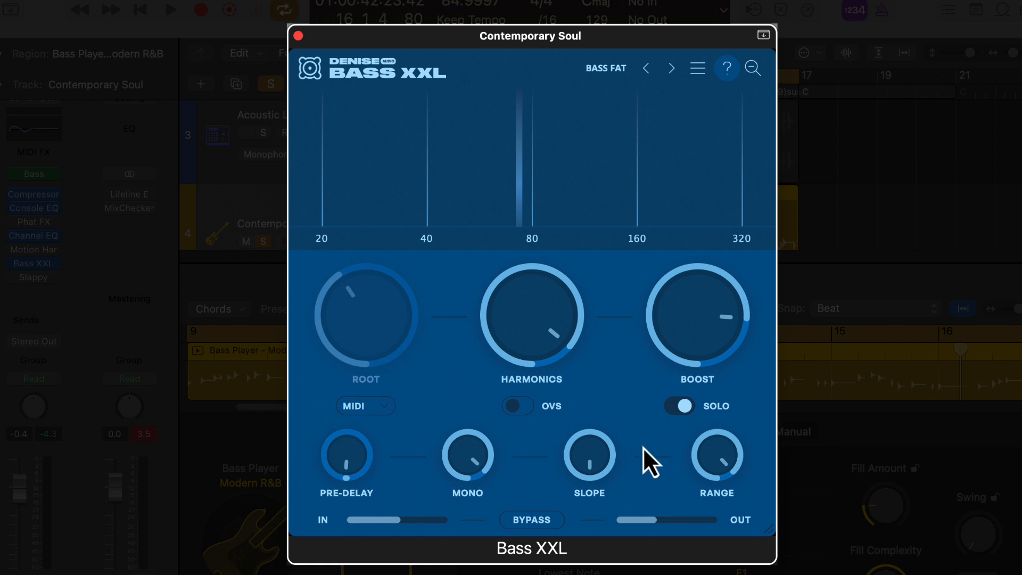
pyautogui.click(619, 69)
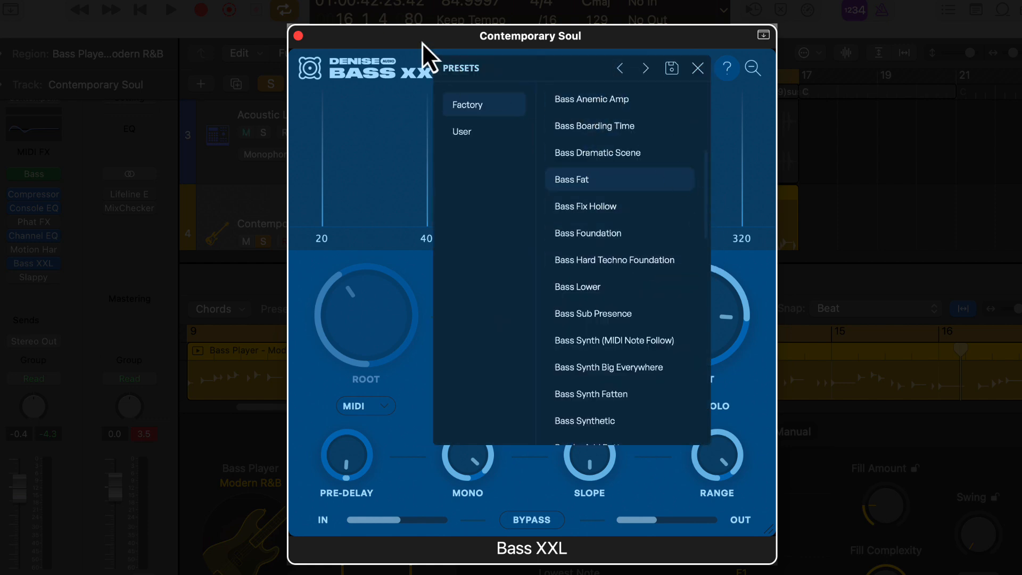
pyautogui.click(698, 69)
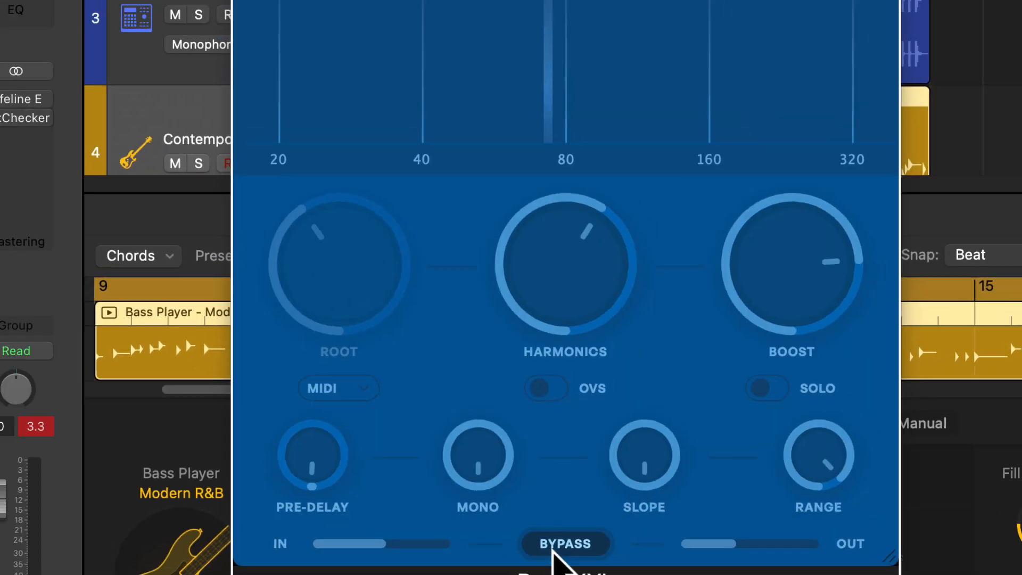
# Play the loop with Bass XXL bypassed and active for comparison, and solo the Contemporary Soul bass track
pyautogui.press('space')
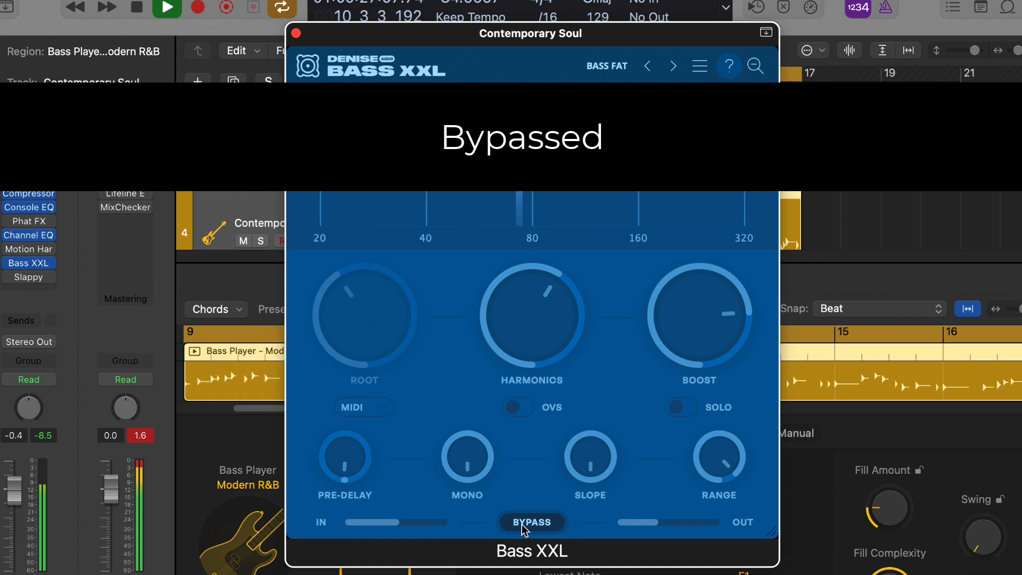
pyautogui.click(522, 524)
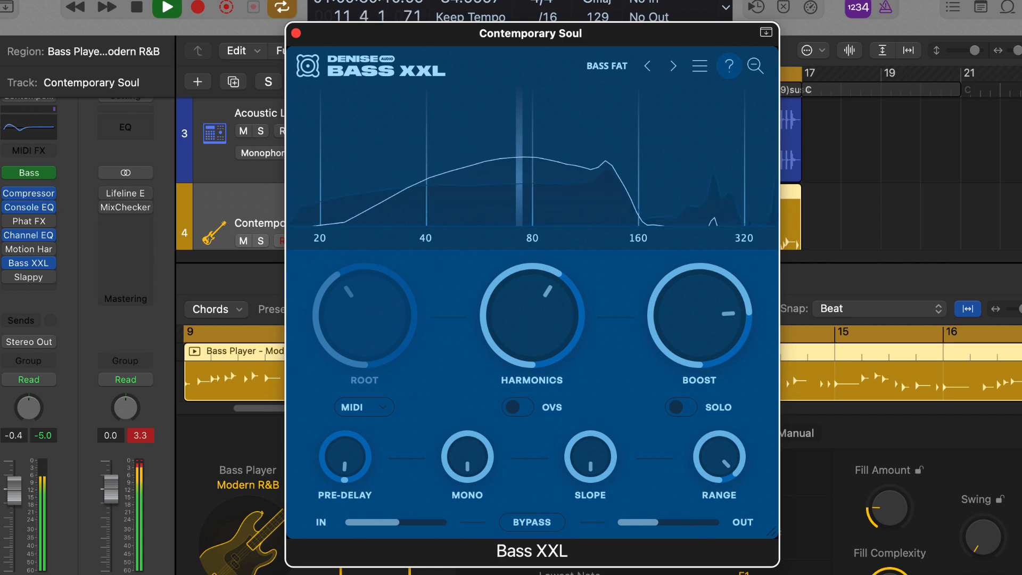
pyautogui.press('s')
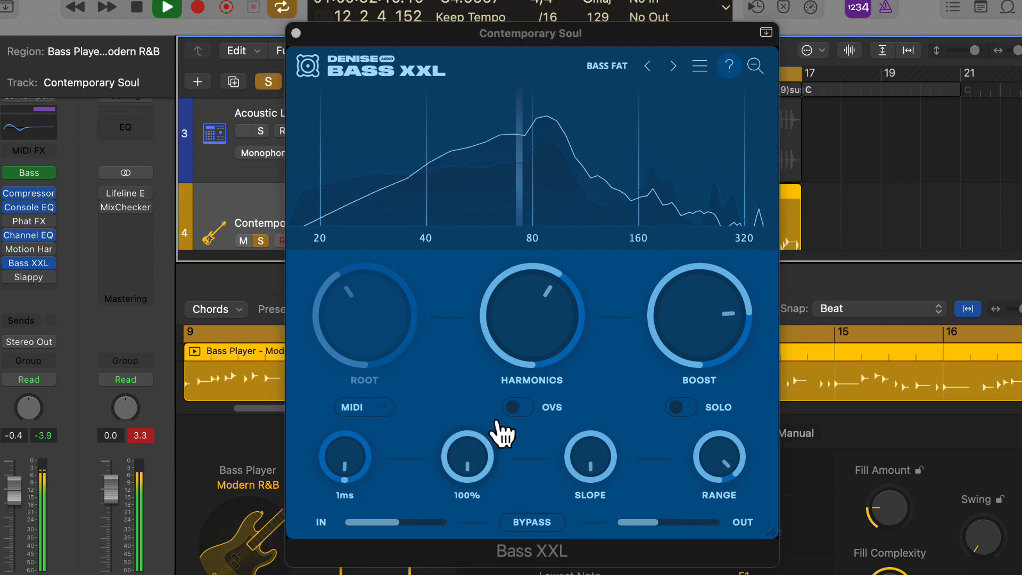
# Raise Harmonics above 71% and lower Boost to around its midpoint while the soloed bass plays
pyautogui.moveTo(512, 351); pyautogui.dragTo(515, 334)
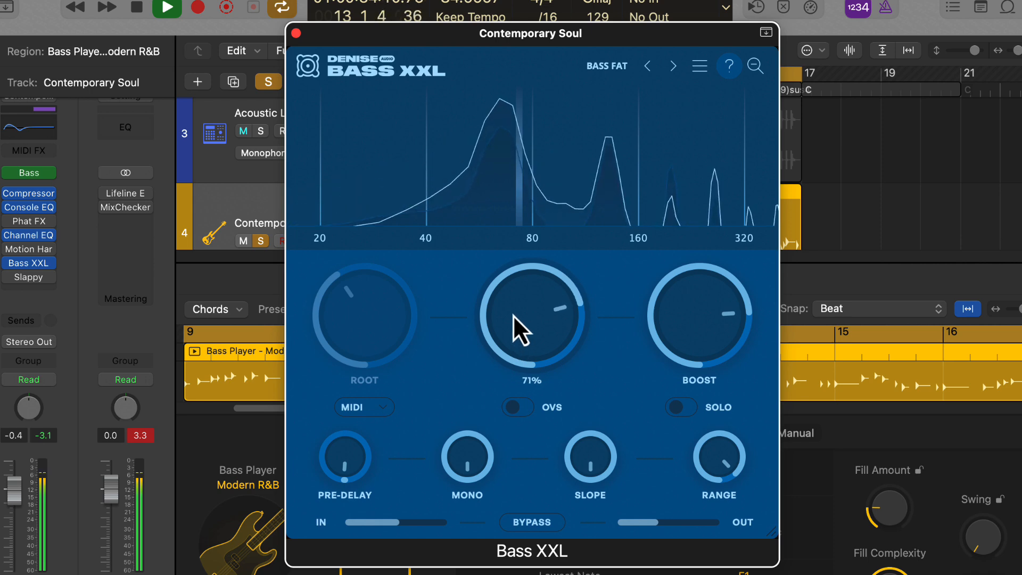
pyautogui.moveTo(511, 288); pyautogui.dragTo(510, 289)
pyautogui.moveTo(690, 322); pyautogui.dragTo(687, 358)
# Narrow the Range to 2.6 octaves and set the pre-delay to 0 ms
pyautogui.moveTo(729, 479); pyautogui.dragTo(733, 473)
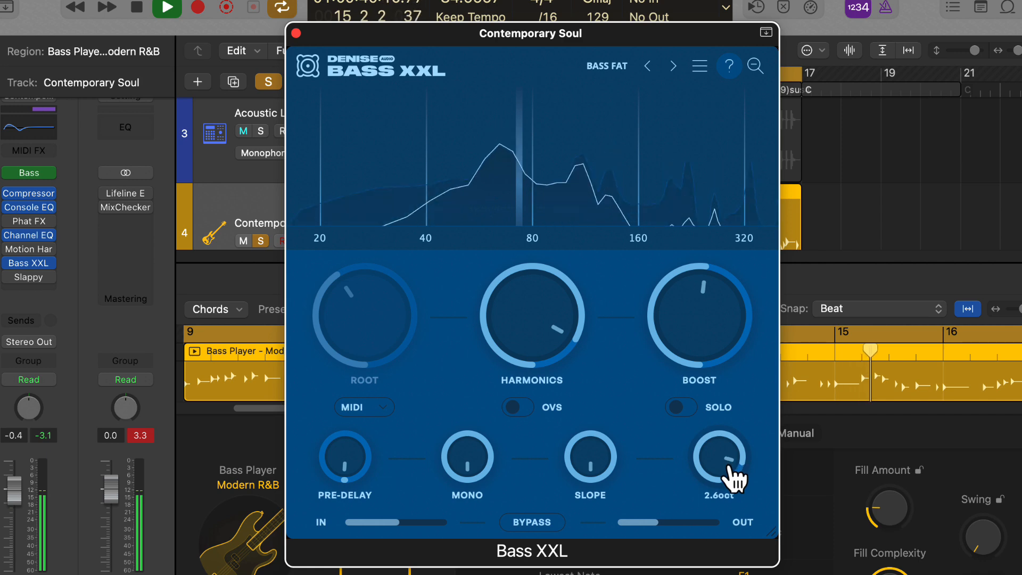
pyautogui.moveTo(348, 467); pyautogui.dragTo(353, 482)
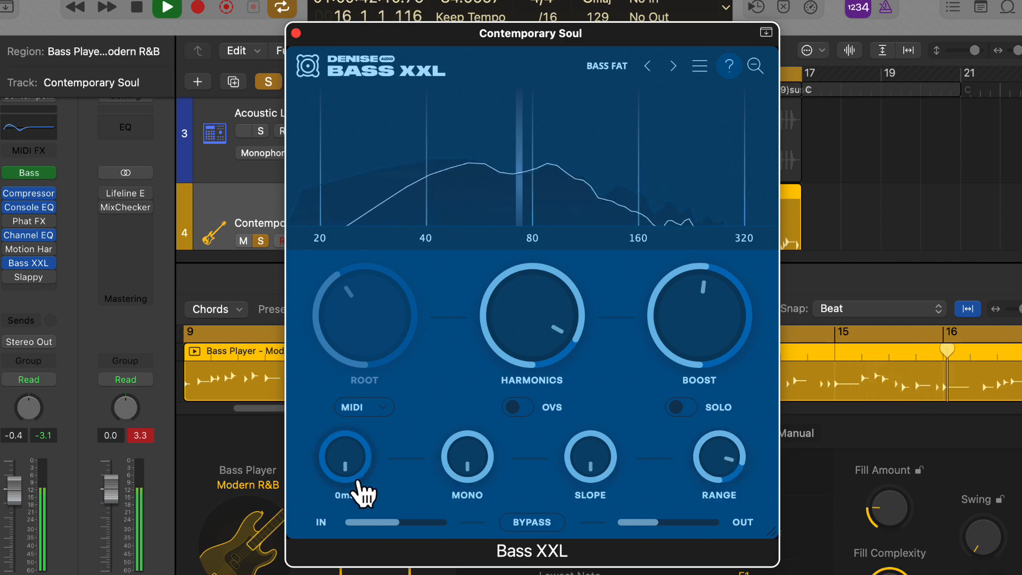
# Compare the sound using the plug-in bypass, and raise Boost to 82% before stopping playback
pyautogui.click(536, 527)
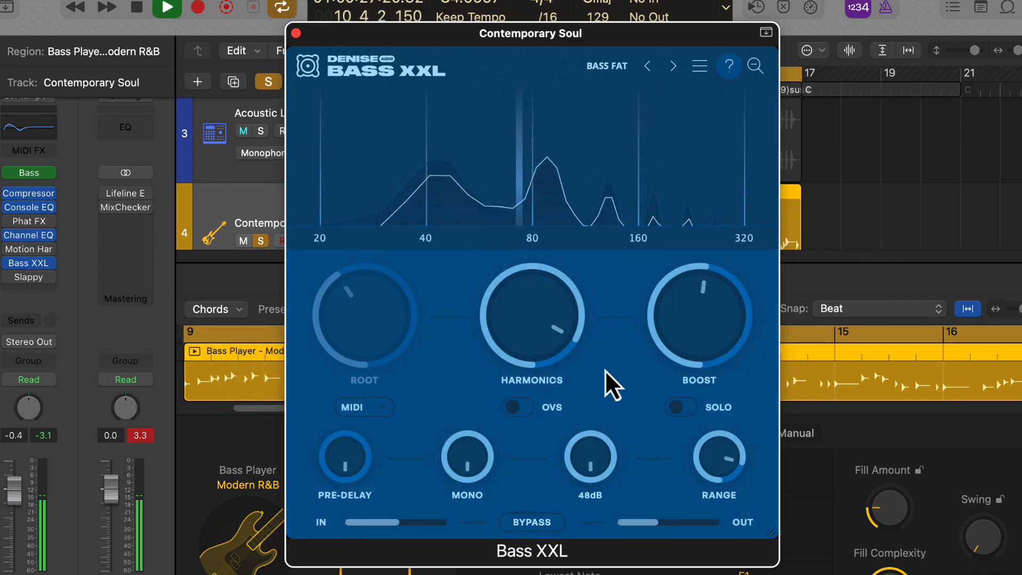
pyautogui.moveTo(678, 349); pyautogui.dragTo(675, 273)
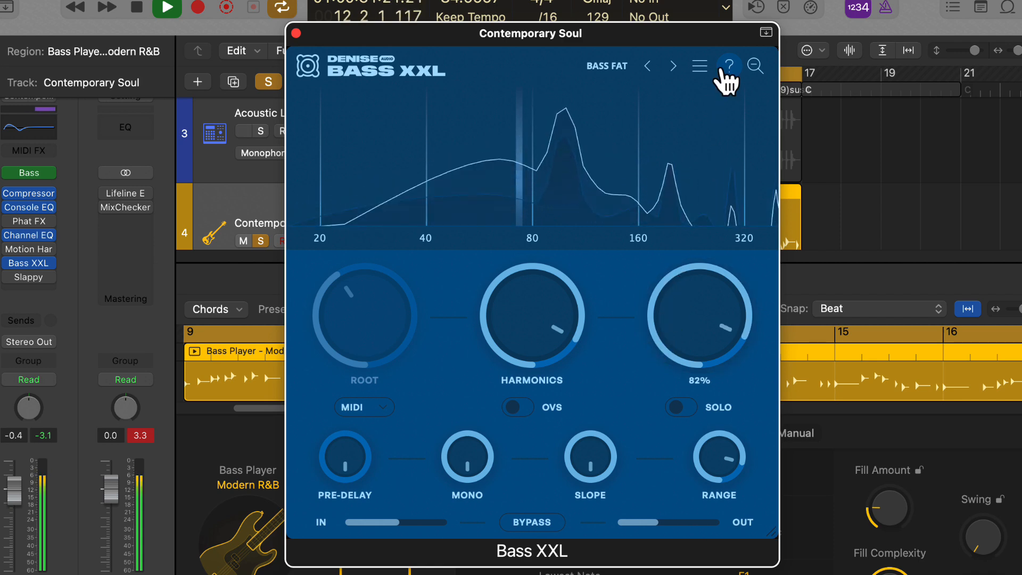
pyautogui.press('space')
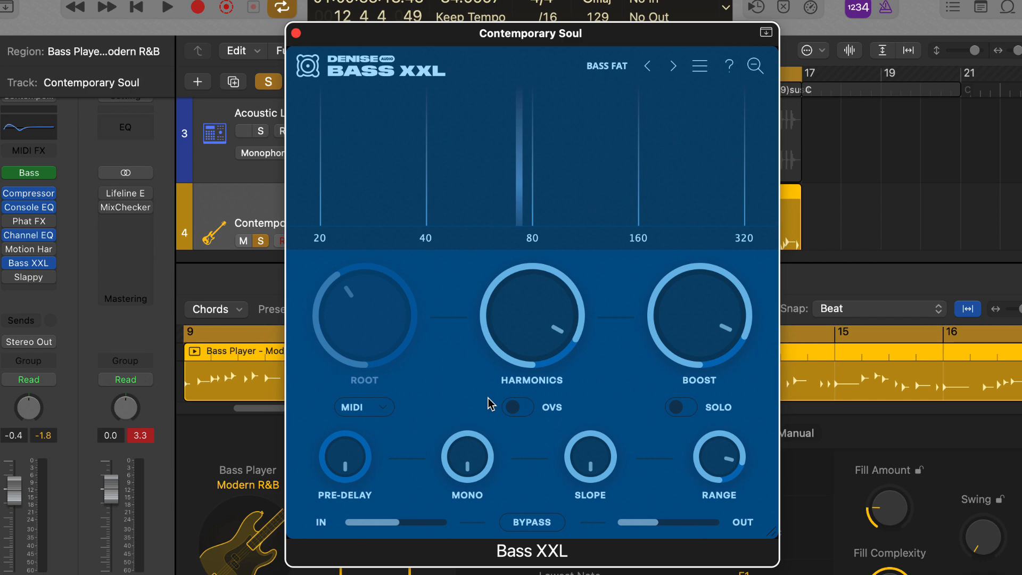
# Turn on the plug-in's Solo and lower Boost while the loop plays
pyautogui.click(687, 408)
pyautogui.press('space')
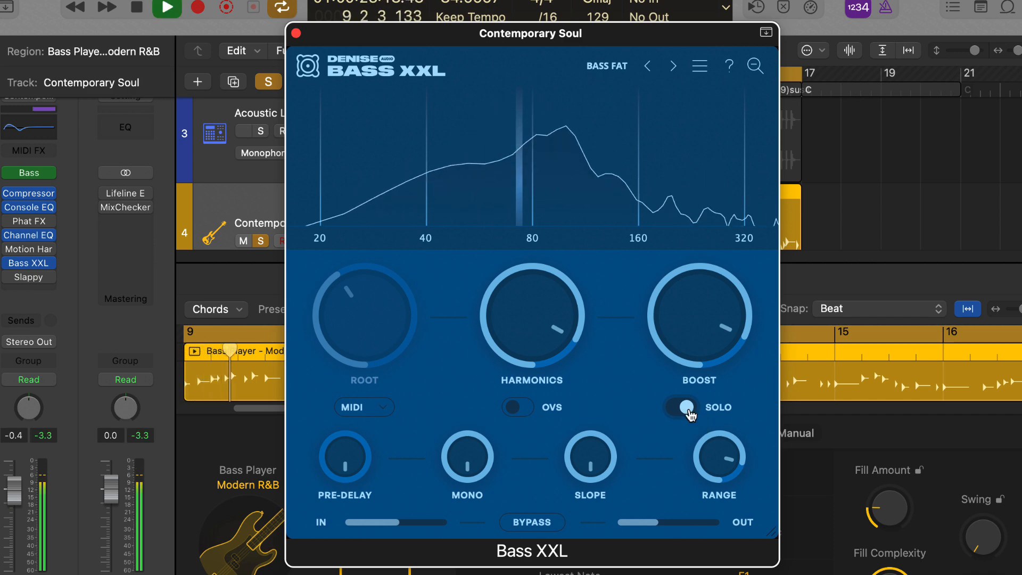
pyautogui.moveTo(714, 336)
pyautogui.moveTo(702, 353); pyautogui.dragTo(704, 347)
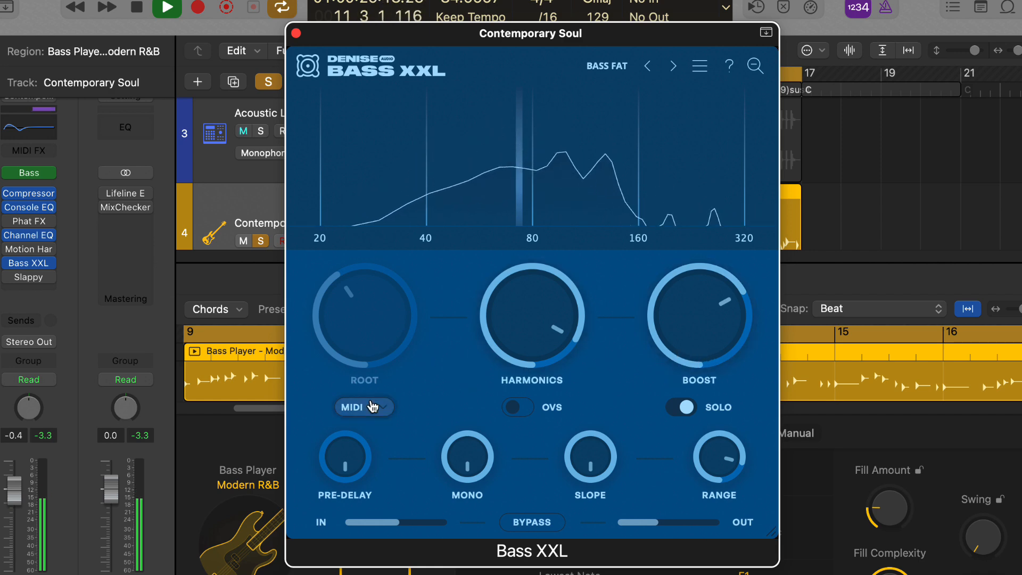
# Turn off the plug-in's Solo and compare loop playback with Bass XXL active and bypassed
pyautogui.press('space')
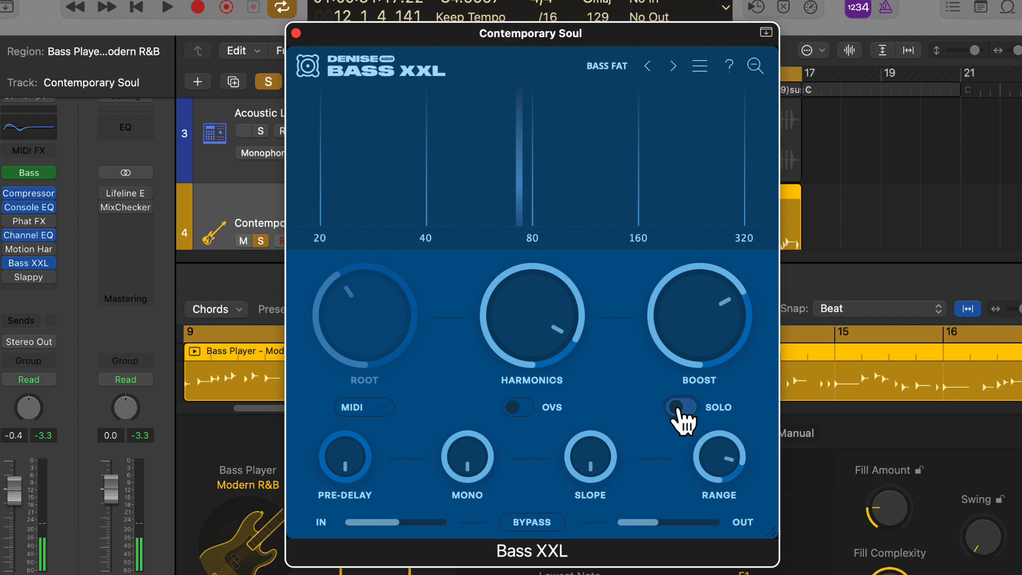
pyautogui.press('space')
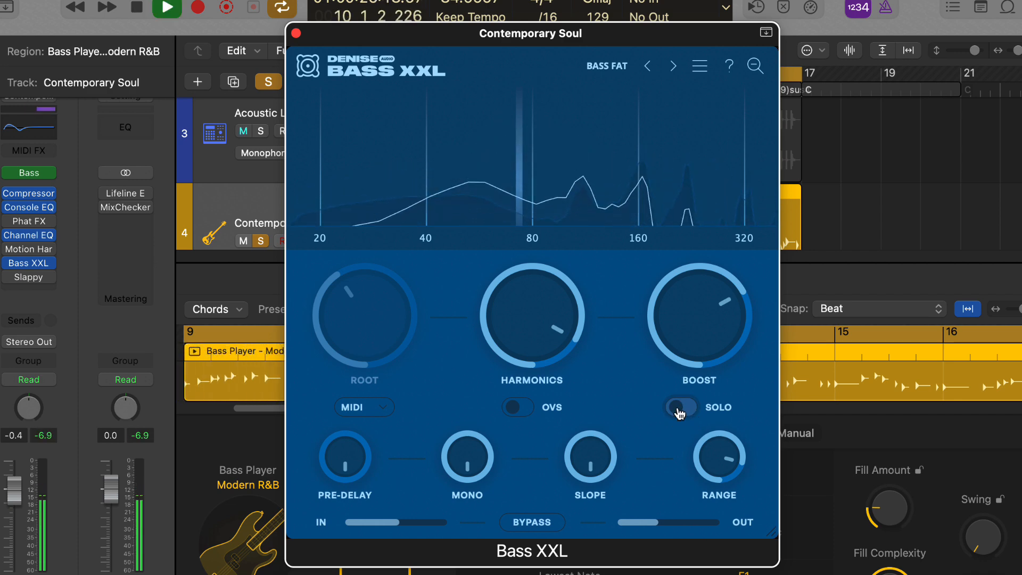
pyautogui.press('space')
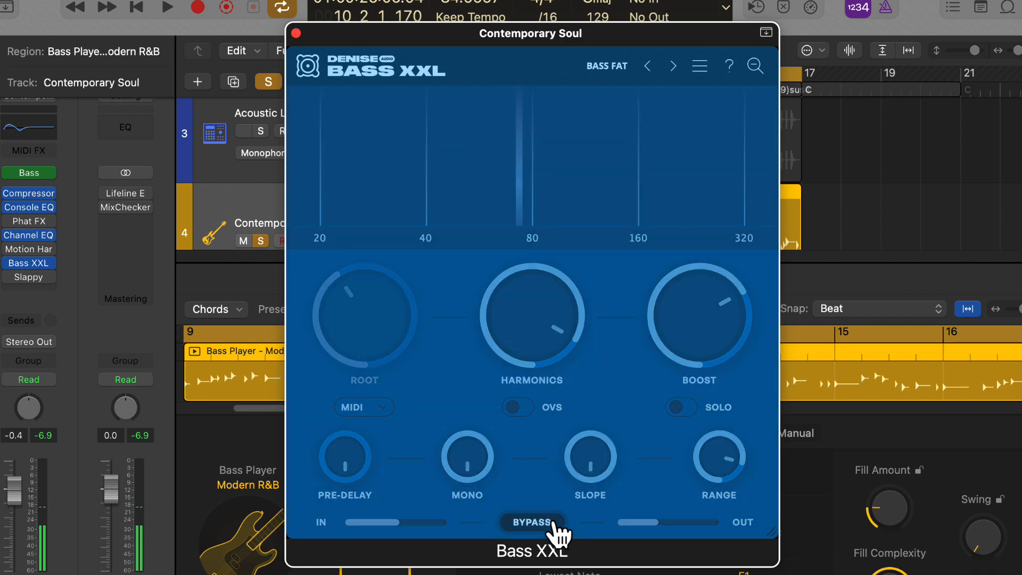
pyautogui.press('space')
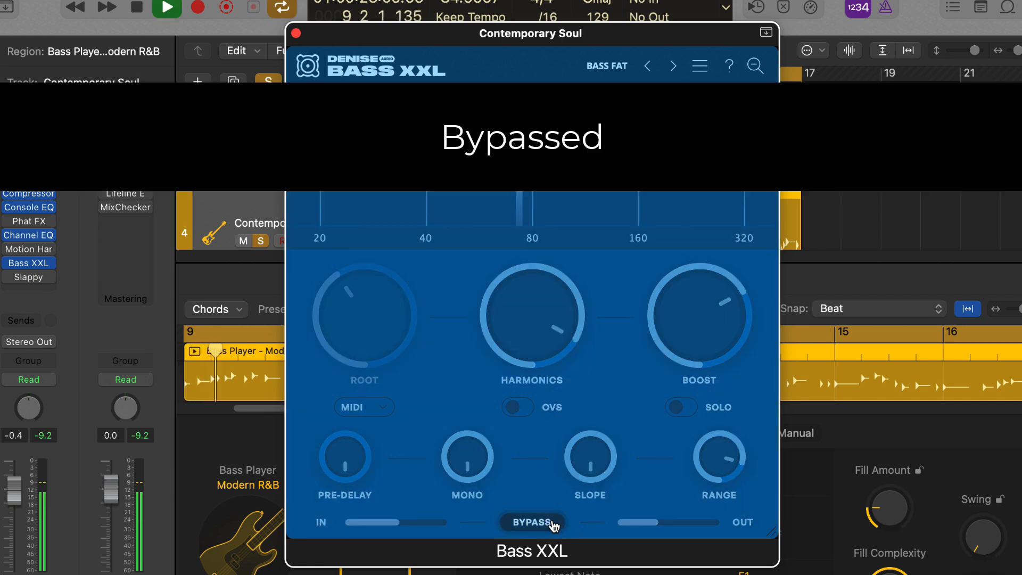
pyautogui.press('space')
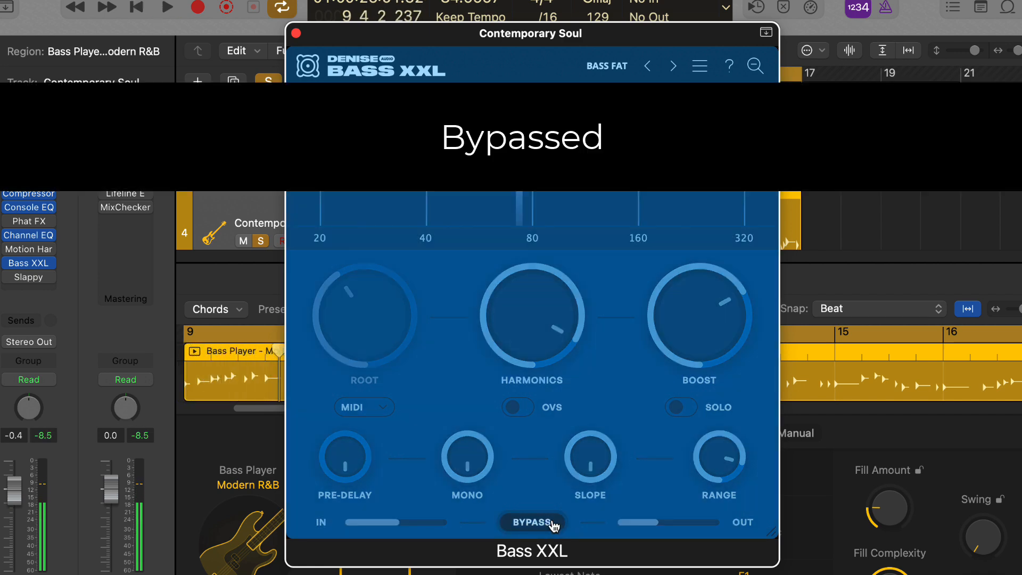
# Play the bass loop with the plug-in's Solo on, set Boost to 64%, and turn Solo off again after stopping playback
pyautogui.press('space')
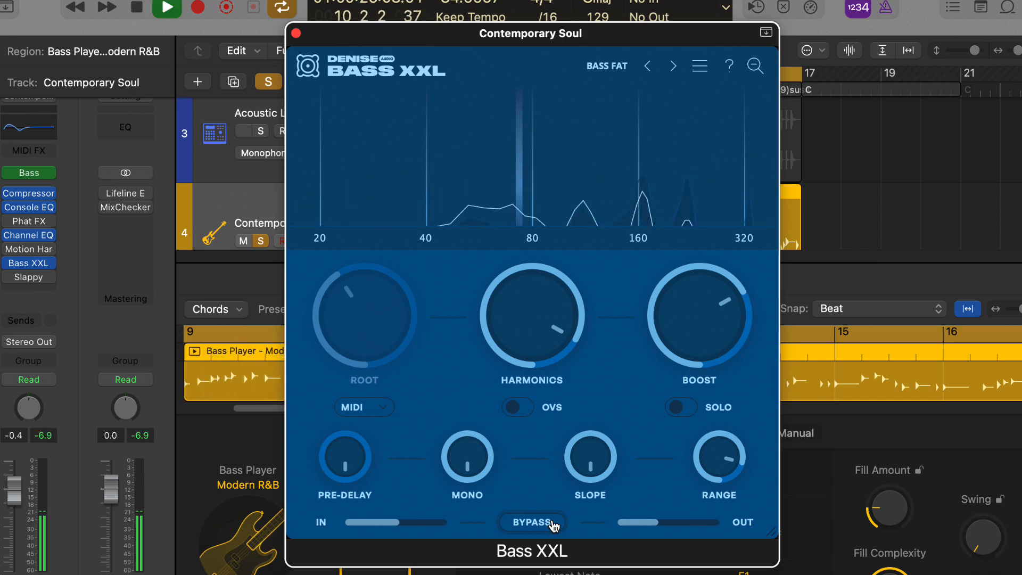
pyautogui.press('space')
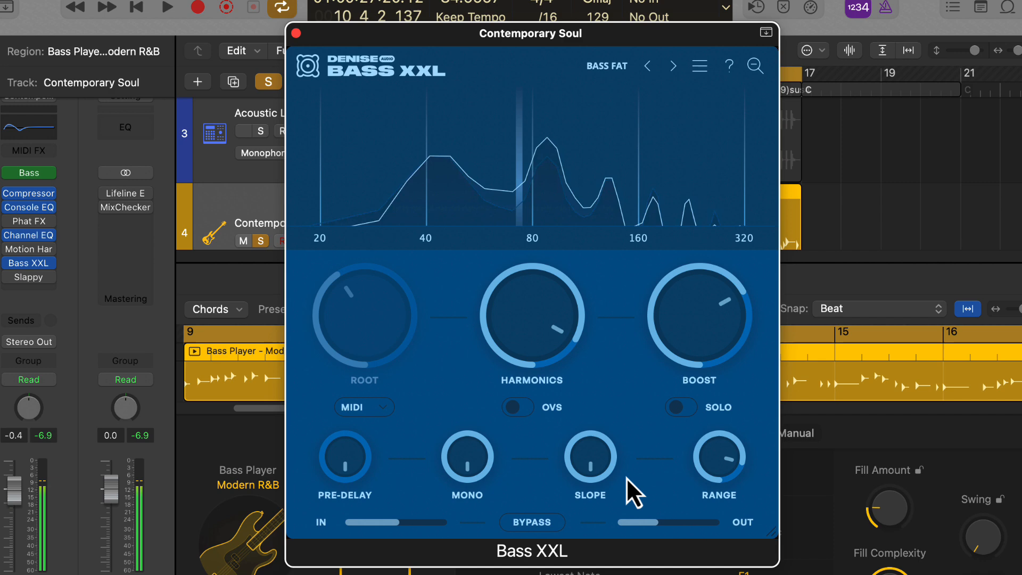
pyautogui.click(689, 408)
pyautogui.press('space')
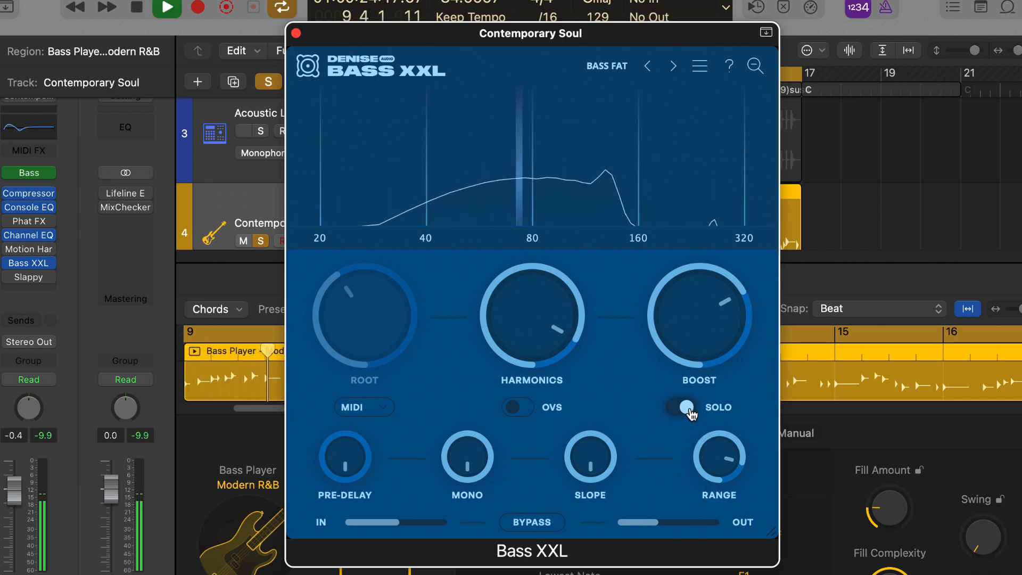
pyautogui.moveTo(713, 319)
pyautogui.mouseDown()
pyautogui.moveTo(721, 269)
pyautogui.moveTo(716, 393)
pyautogui.moveTo(705, 274)
pyautogui.moveTo(707, 313)
pyautogui.mouseUp()
pyautogui.press('space')
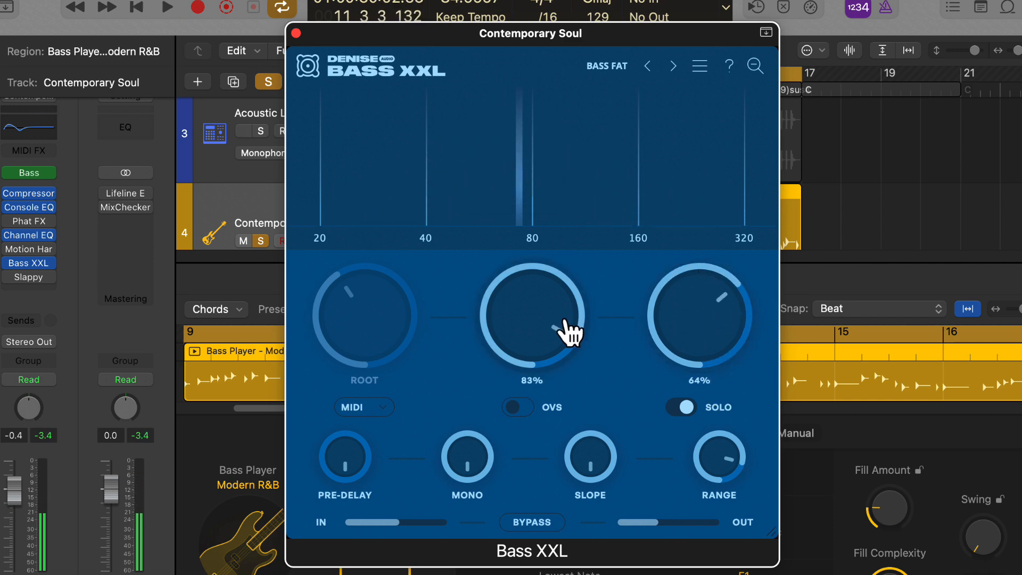
pyautogui.click(681, 409)
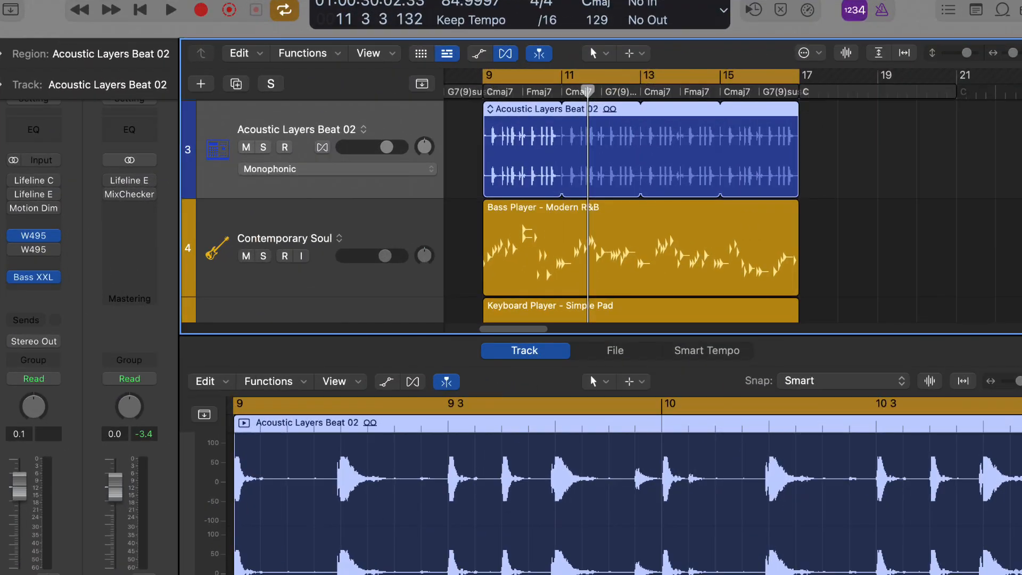
# Solo the Acoustic Layers Beat 02 track and open its Bass XXL plug-in, positioning the window higher
pyautogui.press('s')
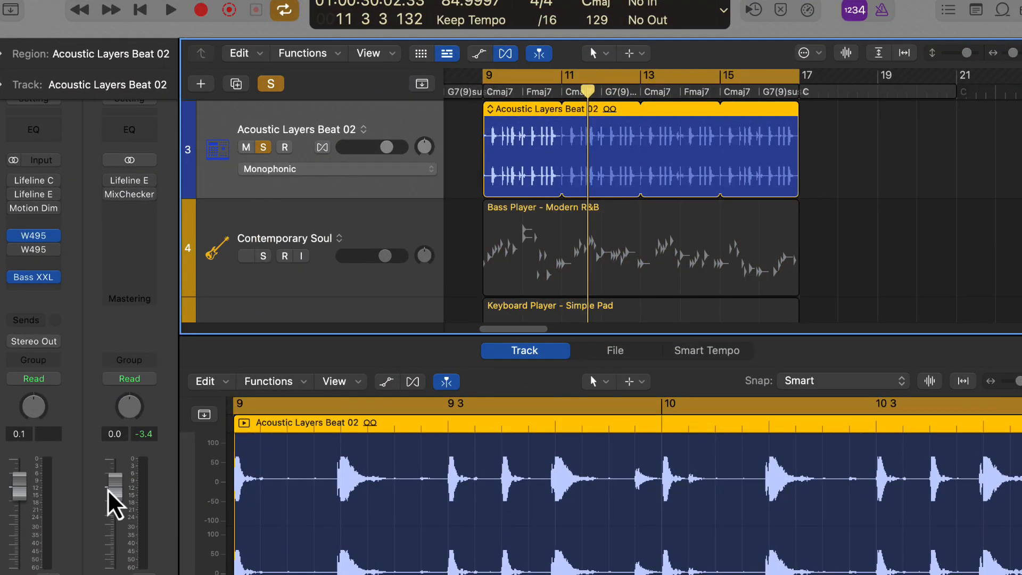
pyautogui.click(37, 278)
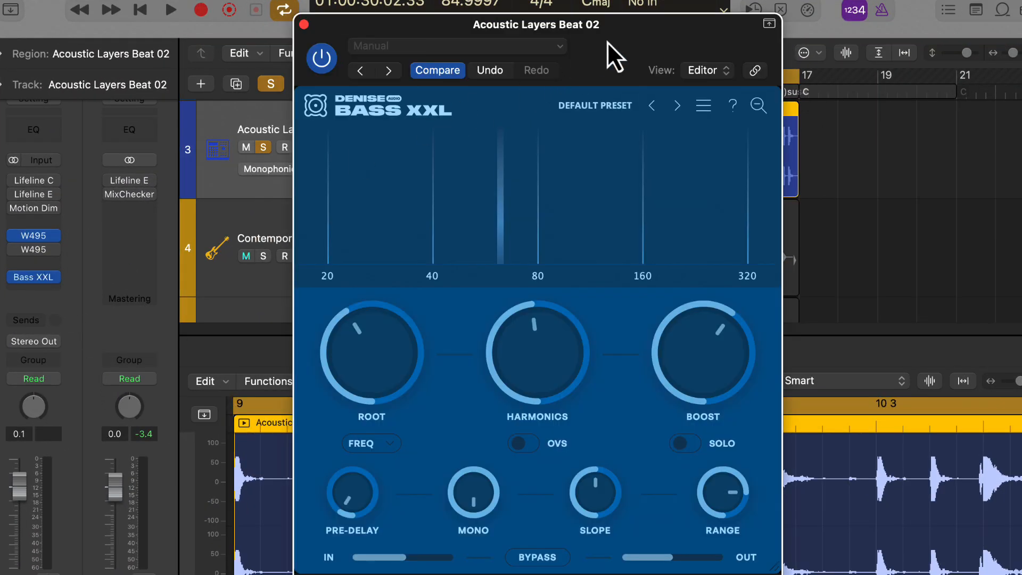
pyautogui.moveTo(608, 43); pyautogui.dragTo(609, 29)
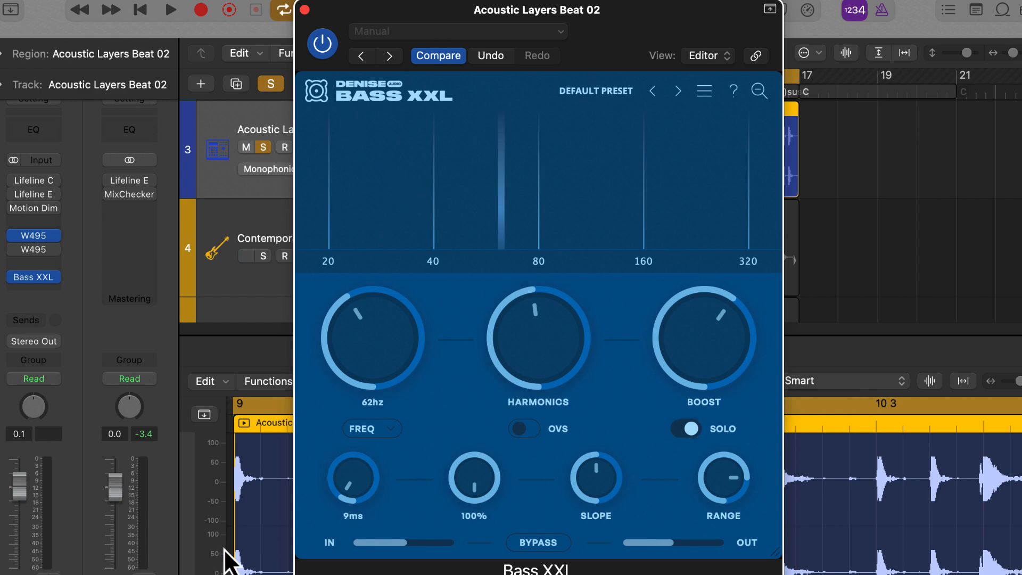
# Play the beat with Bass XXL bypassed, then stop playback and reactivate the plug-in
pyautogui.click(323, 44)
pyautogui.press('space')
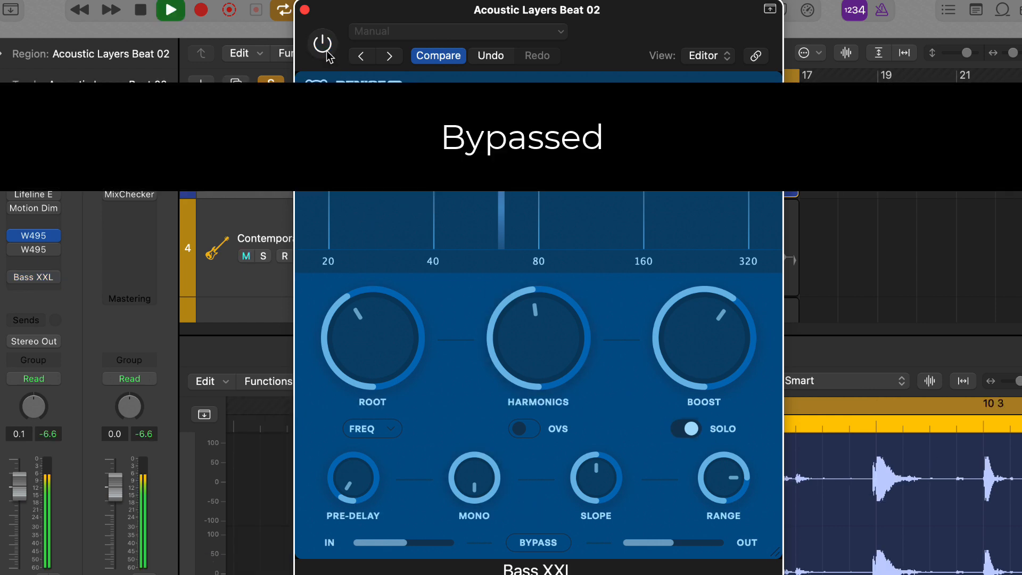
pyautogui.click(538, 542)
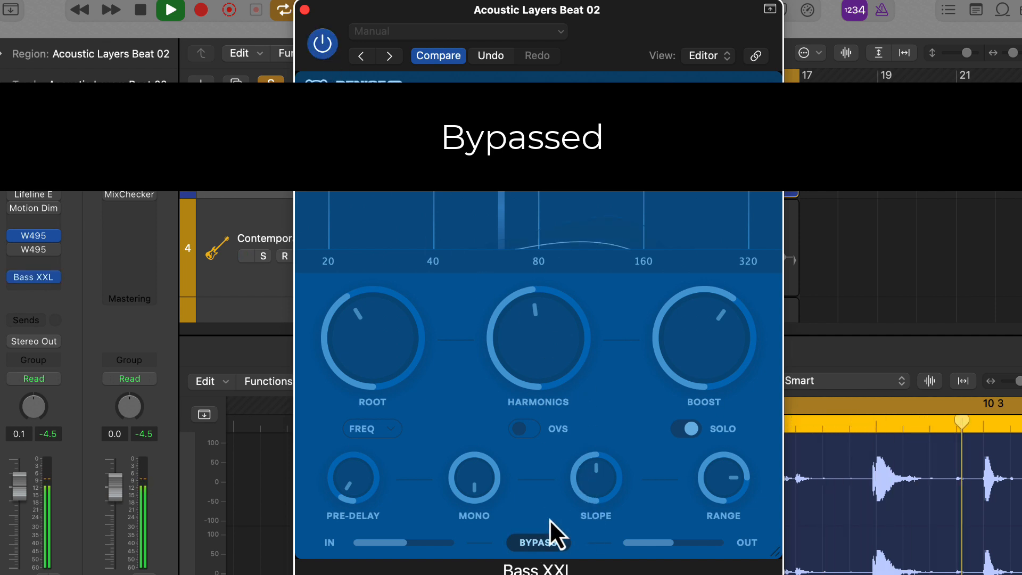
pyautogui.press('space')
pyautogui.click(548, 542)
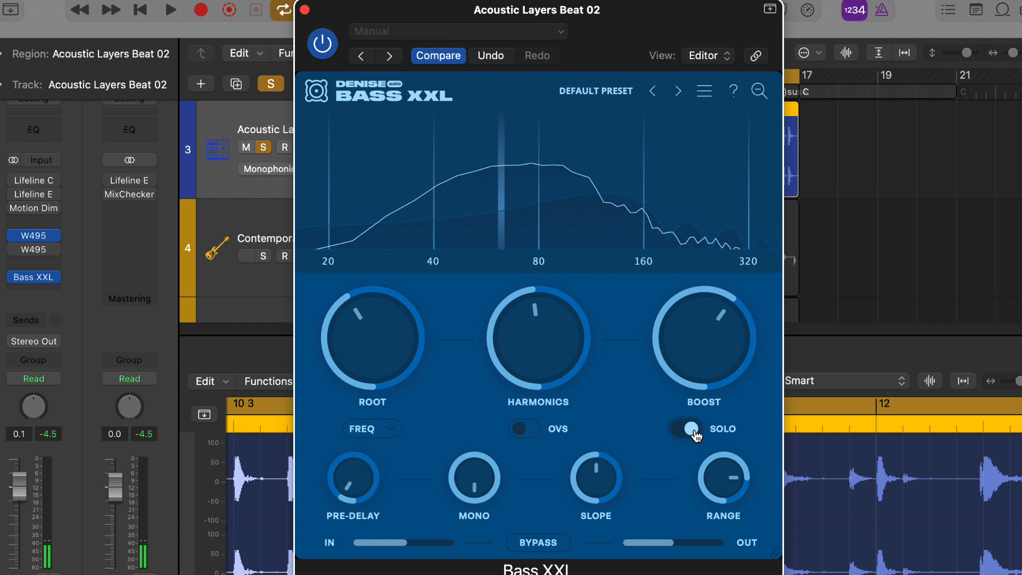
# Audition the beat with the plug-in's Solo on and off, and compare it with Bass XXL bypassed
pyautogui.press('space')
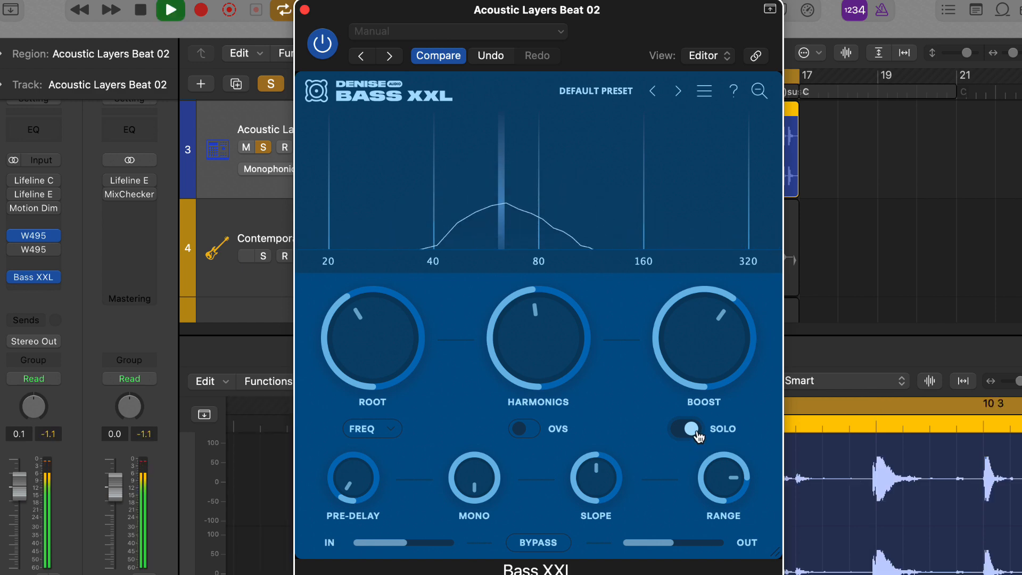
pyautogui.press('space')
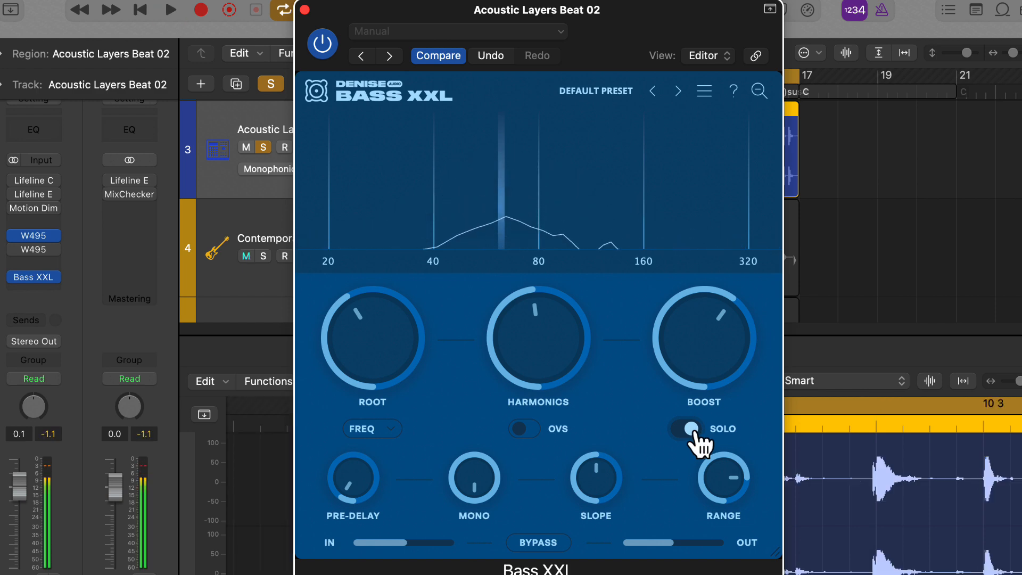
pyautogui.press('space')
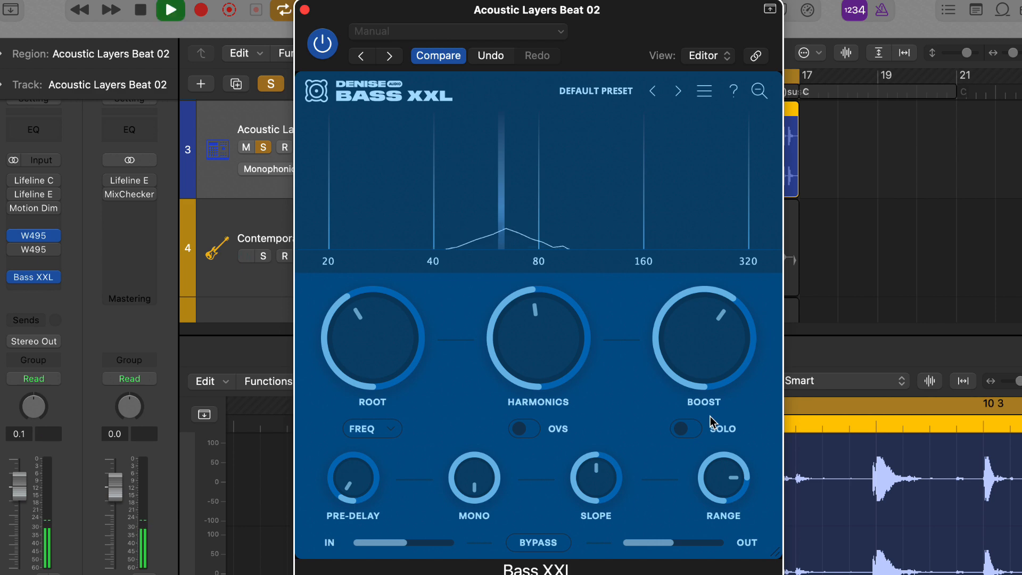
pyautogui.click(563, 541)
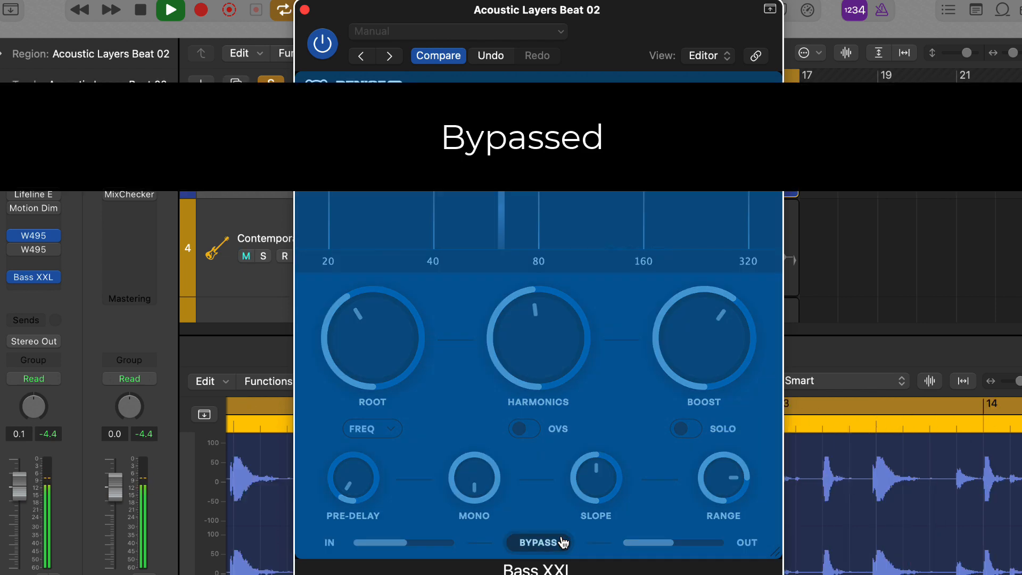
pyautogui.click(563, 542)
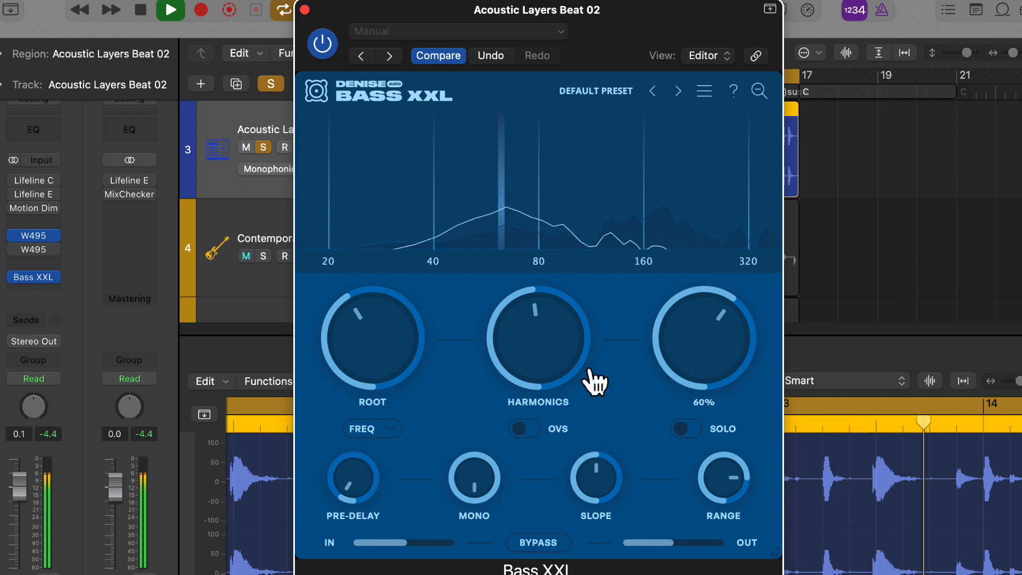
# Raise Harmonics to 83% and Boost to 63% while the beat plays, then stop playback
pyautogui.moveTo(548, 347); pyautogui.dragTo(543, 295)
pyautogui.moveTo(721, 365); pyautogui.dragTo(699, 364)
pyautogui.press('space')
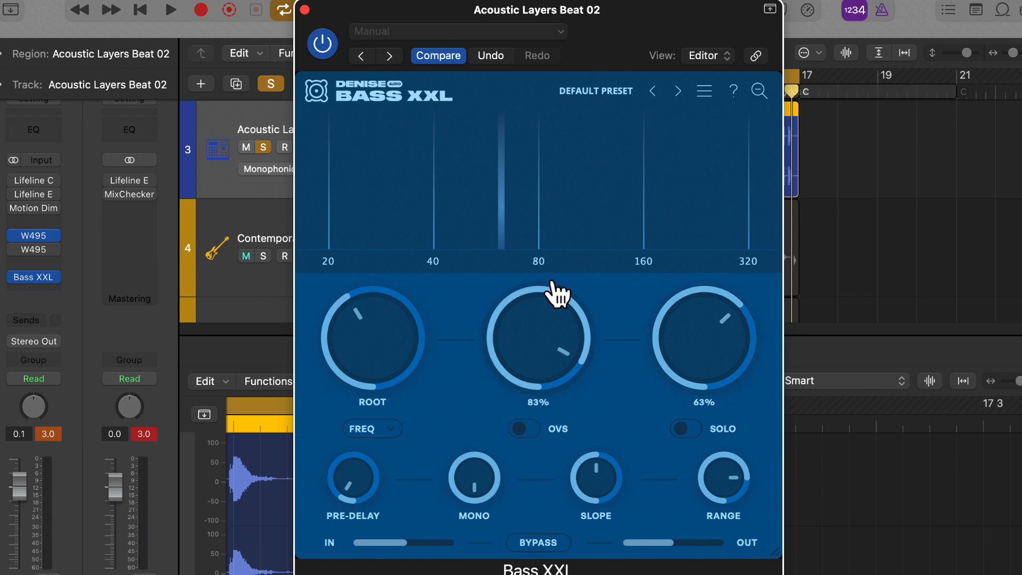
# Load the factory preset Kick Small Speaker Enhance in Bass XXL after trying Kick Punch
pyautogui.click(612, 93)
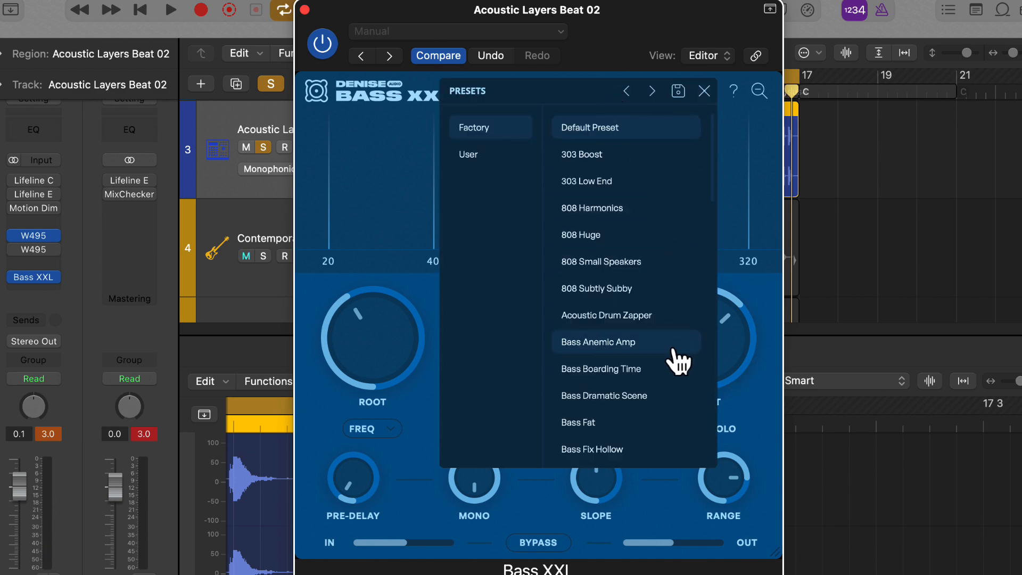
pyautogui.scroll(-15, 676, 362)
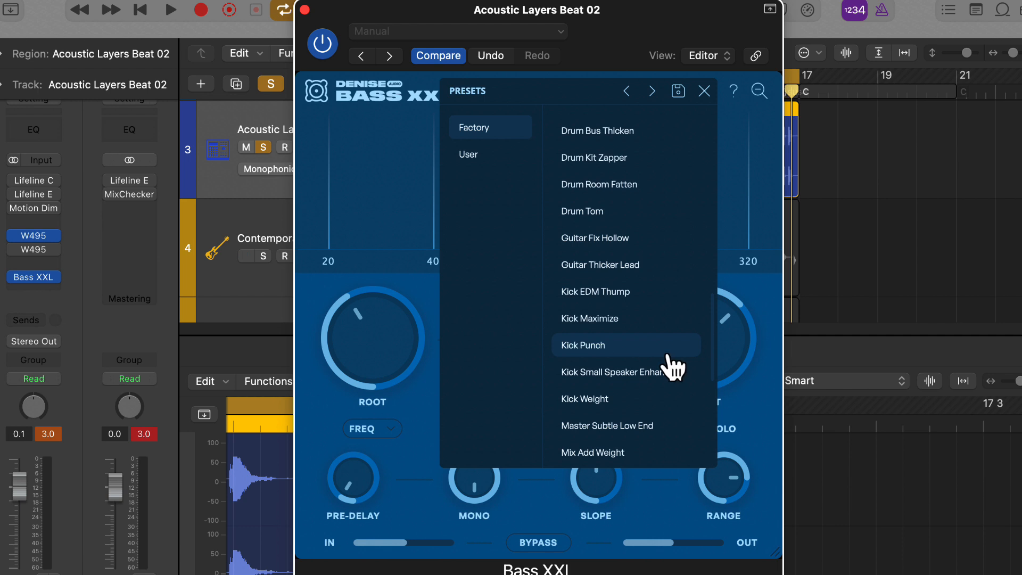
pyautogui.click(598, 351)
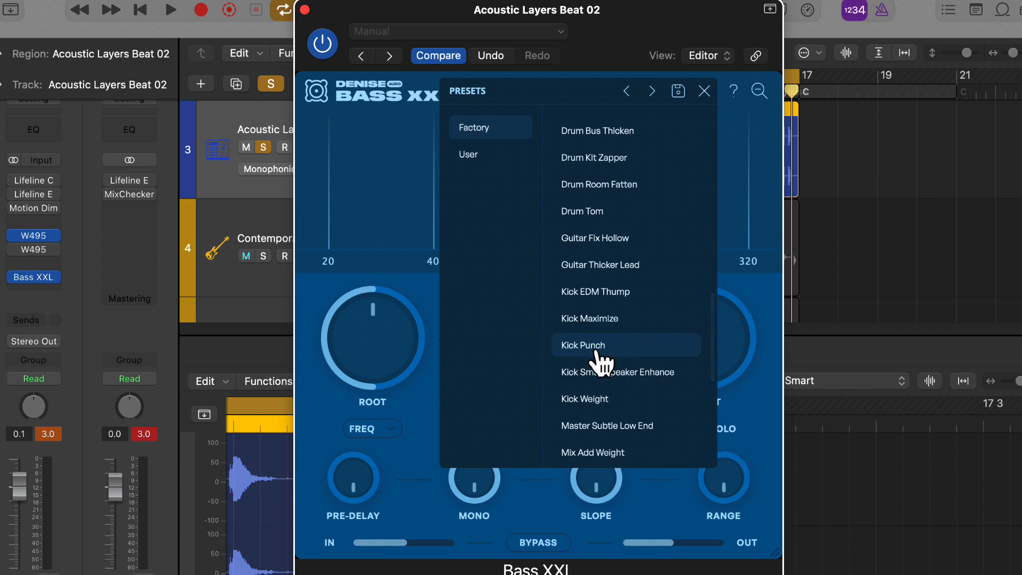
pyautogui.click(639, 378)
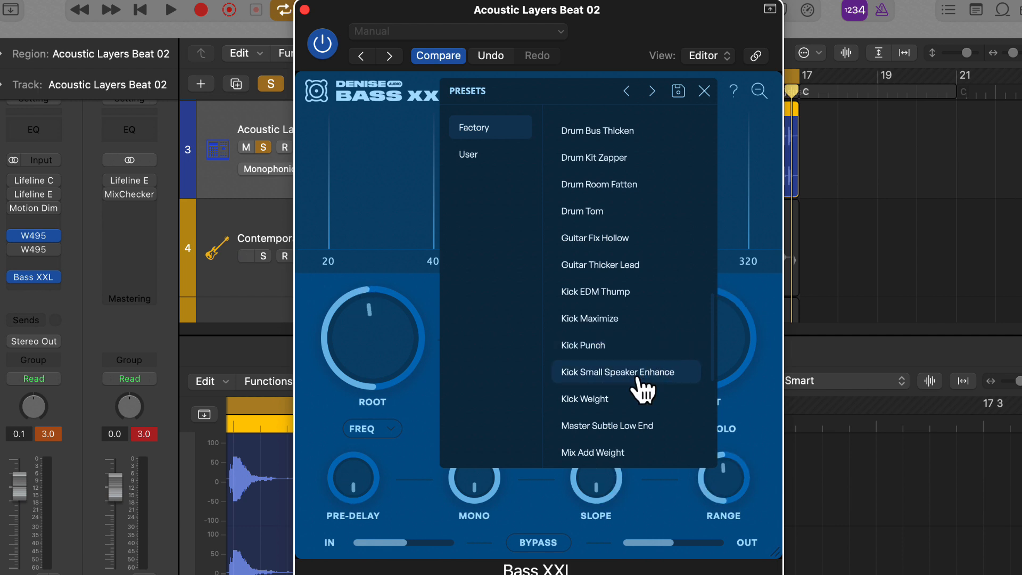
pyautogui.click(770, 289)
# Play the beat with the new preset, compare it with the bypassed sound, and stop playback
pyautogui.press('space')
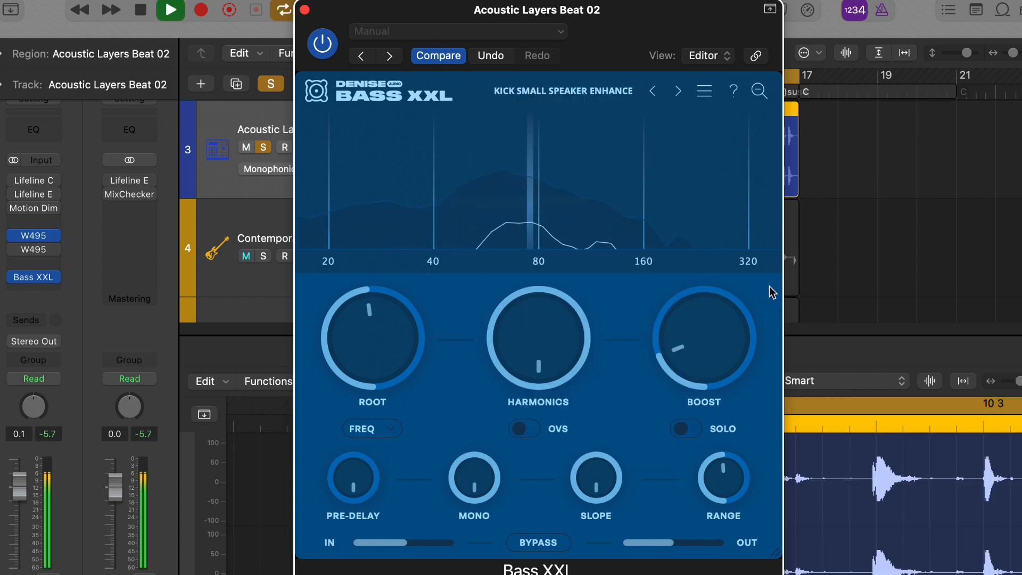
pyautogui.press('space')
pyautogui.press('space')
pyautogui.click(550, 551)
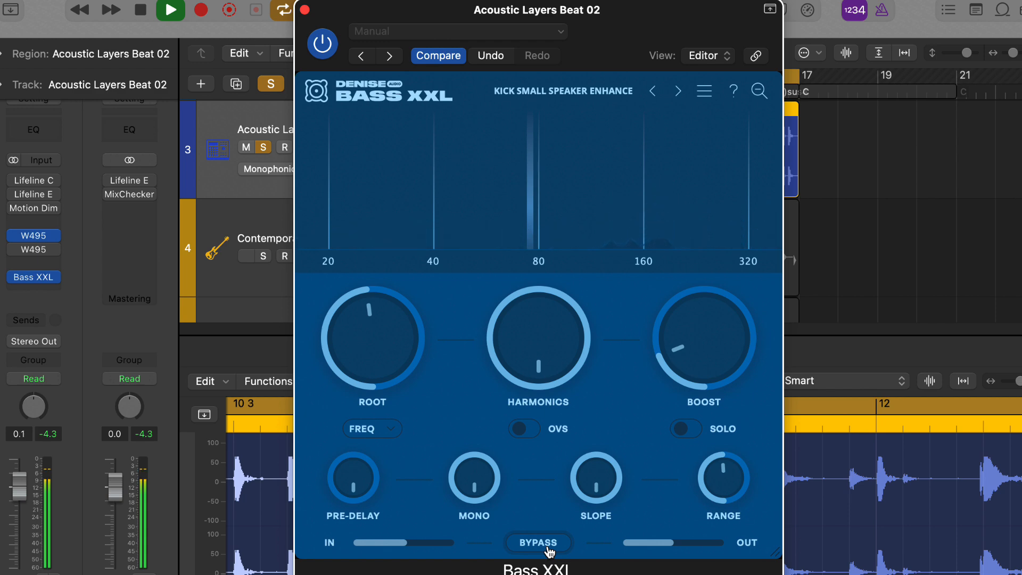
pyautogui.press('space')
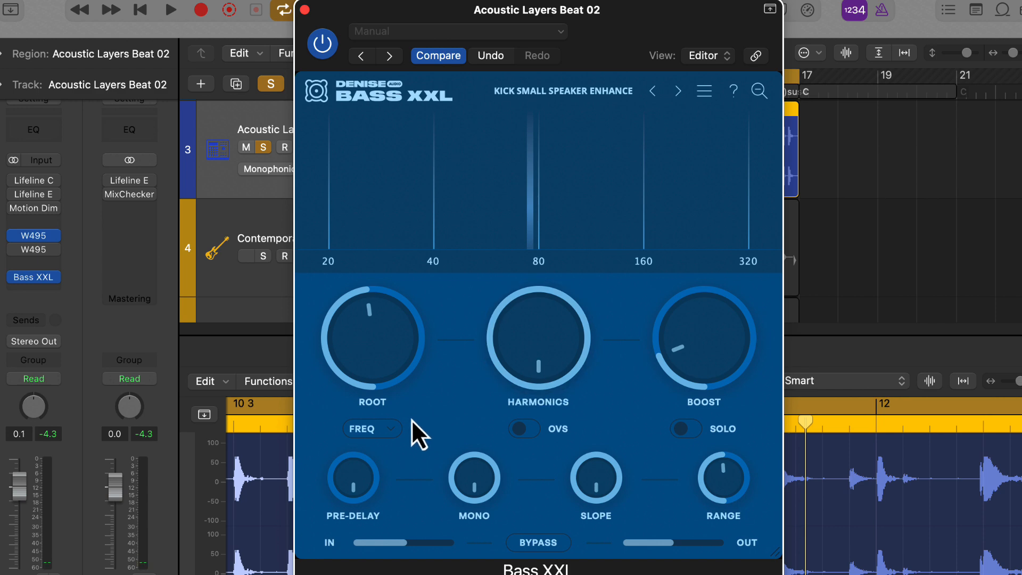
# Lower the Root frequency to 68 Hz and raise Boost while the beat plays, then stop playback
pyautogui.click(396, 431)
pyautogui.click(406, 377)
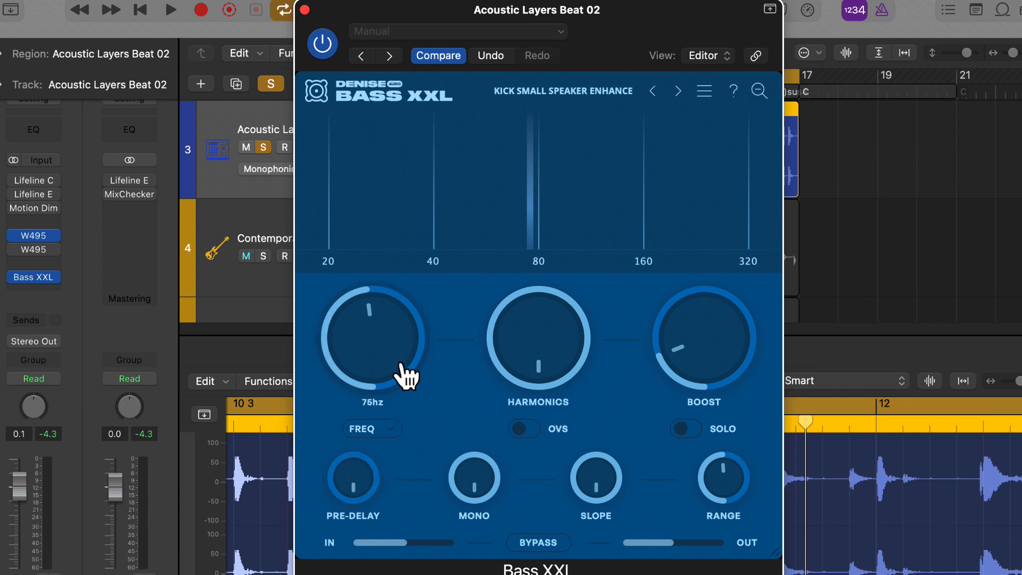
pyautogui.moveTo(406, 377)
pyautogui.mouseDown()
pyautogui.moveTo(402, 365)
pyautogui.moveTo(406, 381)
pyautogui.mouseUp()
pyautogui.press('space')
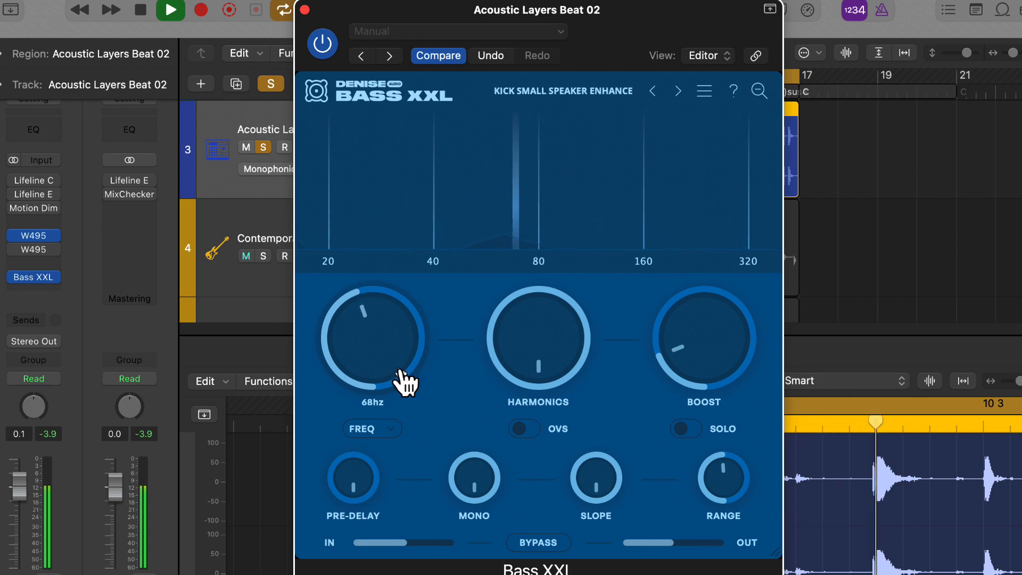
pyautogui.moveTo(687, 375); pyautogui.dragTo(654, 297)
pyautogui.press('space')
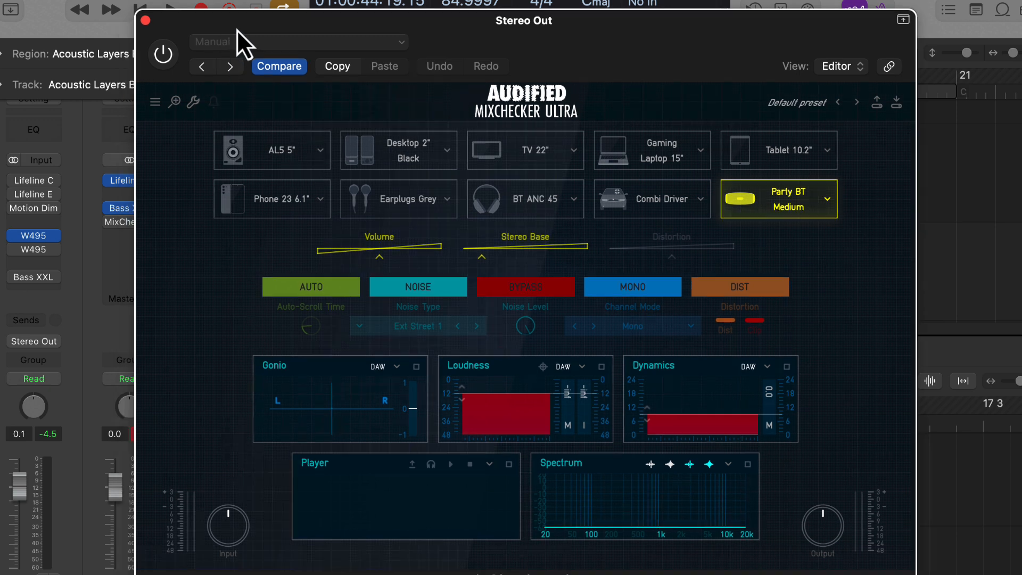
# Open Bass XXL on the Stereo Out channel and arrange its window beside MixChecker Ultra
pyautogui.moveTo(237, 30); pyautogui.dragTo(319, 25)
pyautogui.click(125, 210)
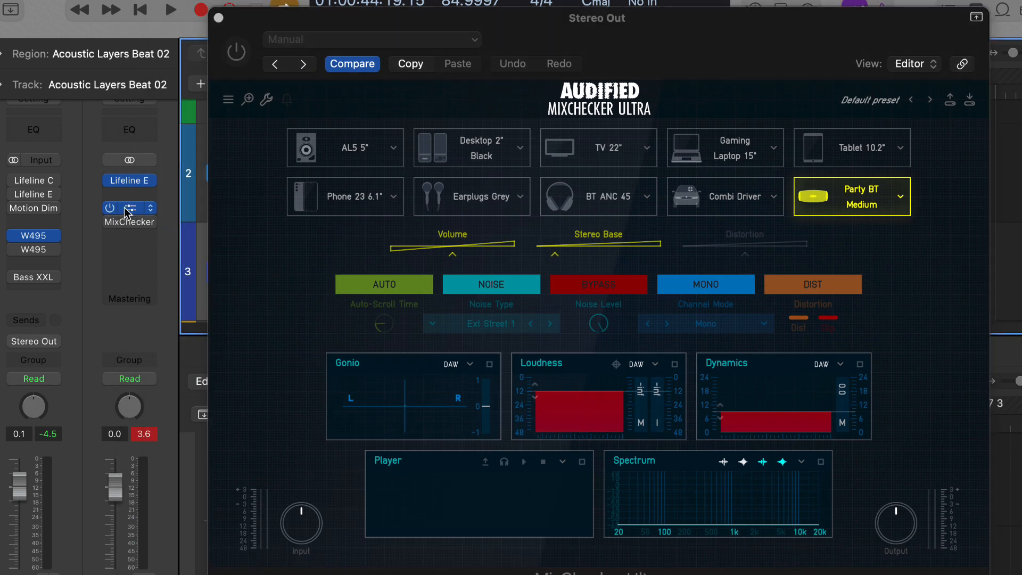
pyautogui.click(133, 211)
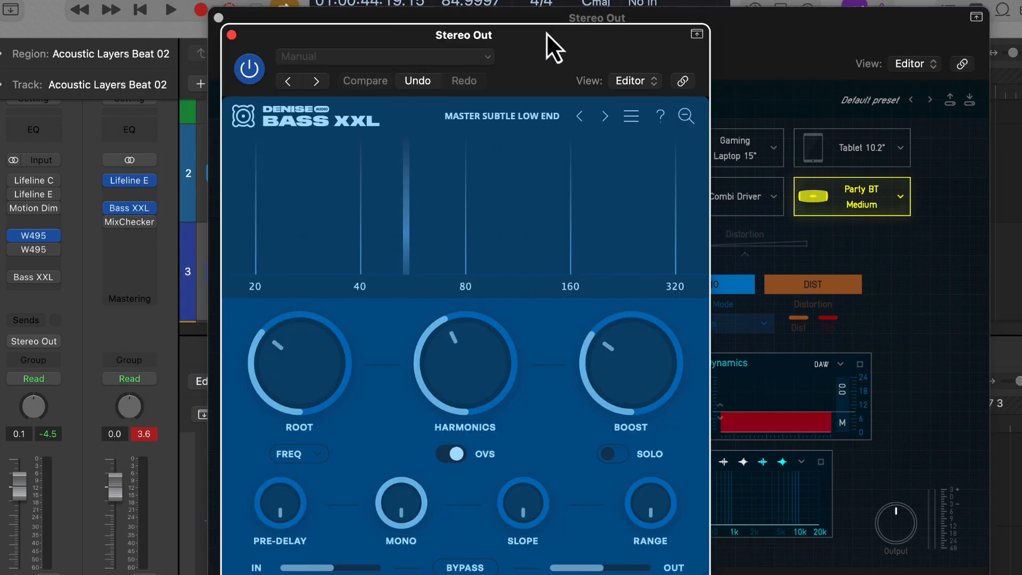
pyautogui.moveTo(546, 33); pyautogui.dragTo(357, 23)
pyautogui.moveTo(635, 23); pyautogui.dragTo(707, 37)
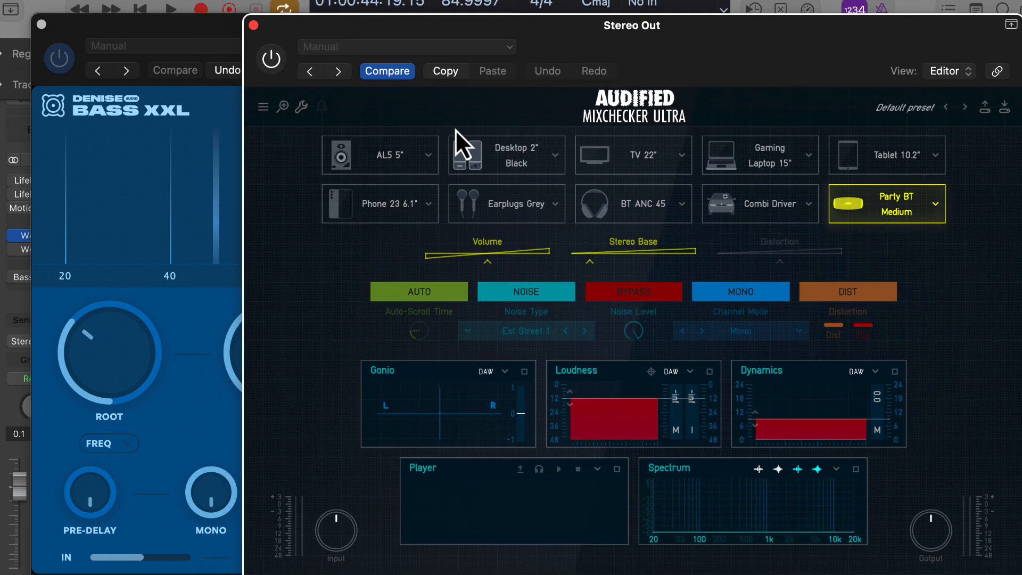
pyautogui.click(180, 32)
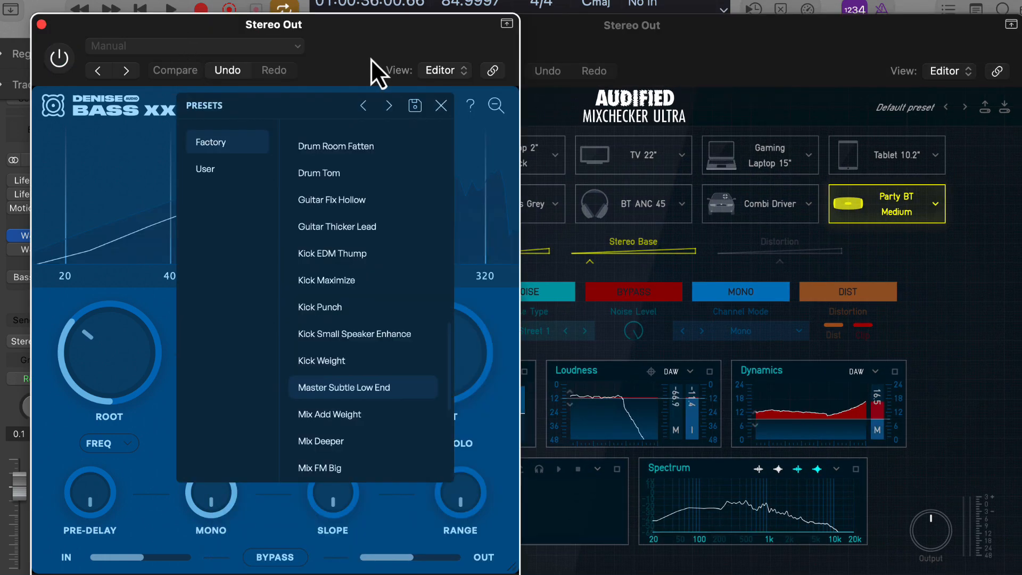
# Reposition the MixChecker Ultra window, then bring Bass XXL to the front and close its preset browser
pyautogui.click(713, 45)
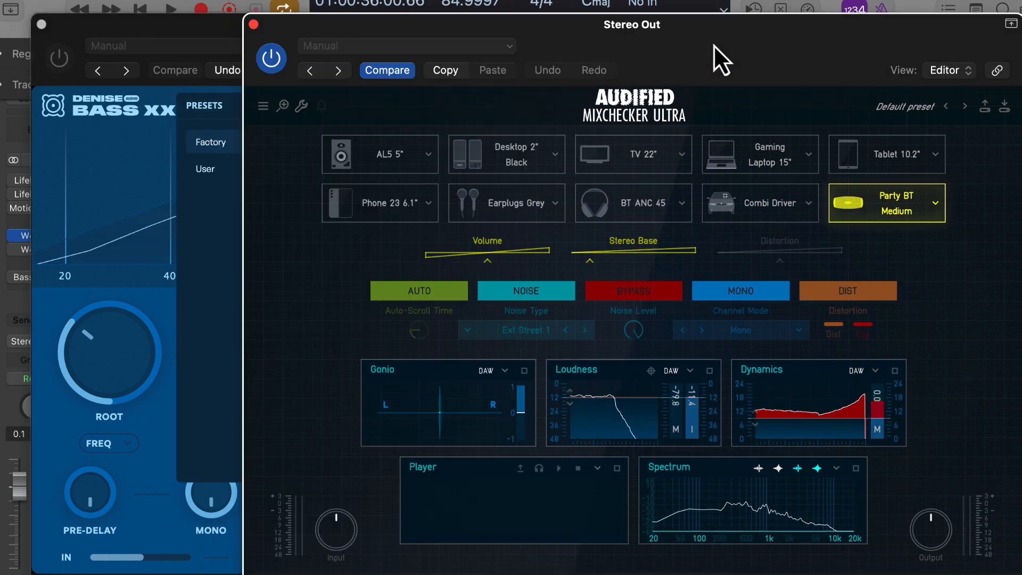
pyautogui.moveTo(741, 41); pyautogui.dragTo(647, 32)
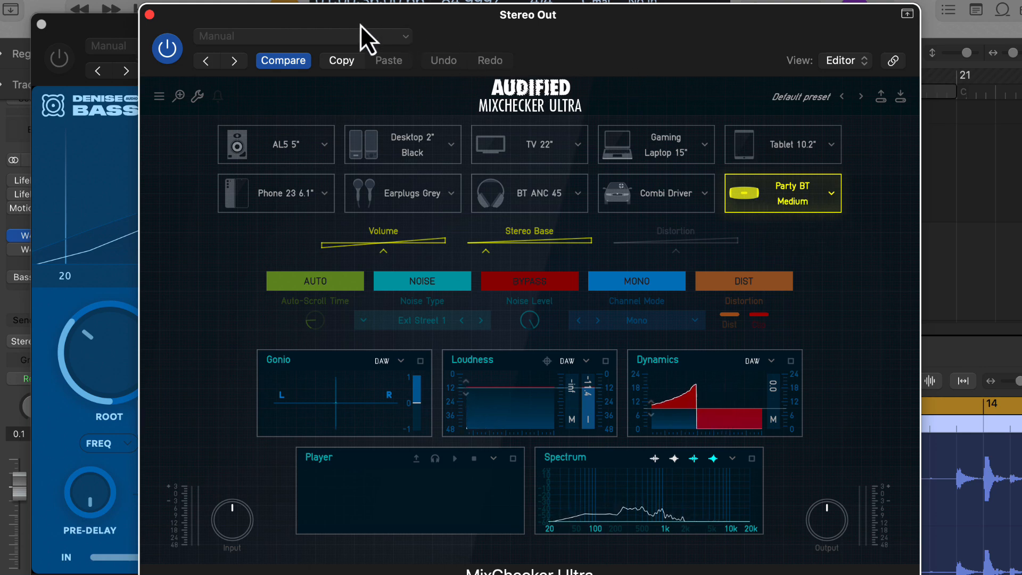
pyautogui.moveTo(360, 24); pyautogui.dragTo(474, 30)
pyautogui.click(181, 27)
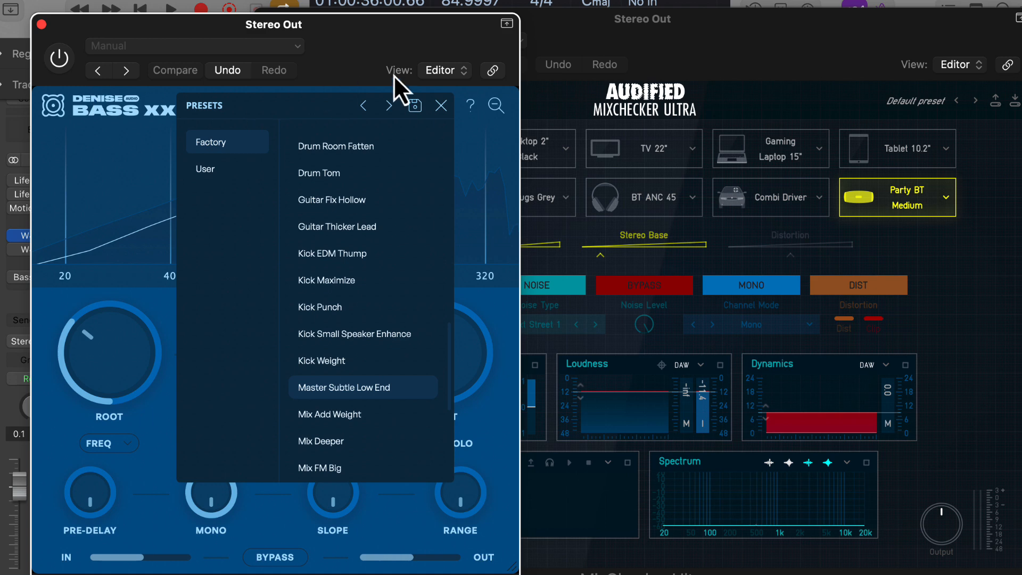
pyautogui.click(441, 105)
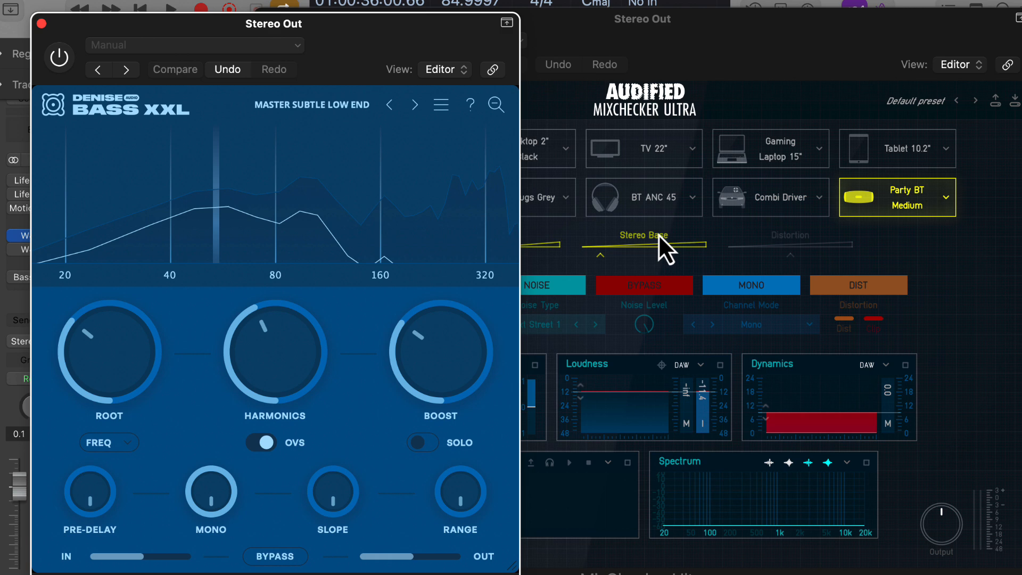
# Play the mix with the Party BT Medium simulation, compare Bass XXL bypassed and active, and stop playback
pyautogui.click(626, 40)
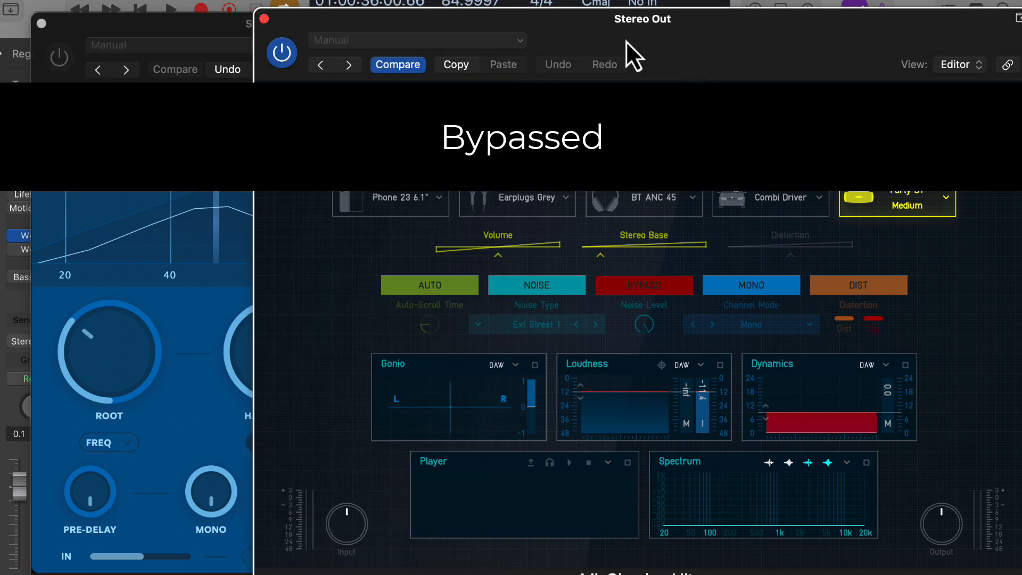
pyautogui.moveTo(188, 26); pyautogui.dragTo(254, 34)
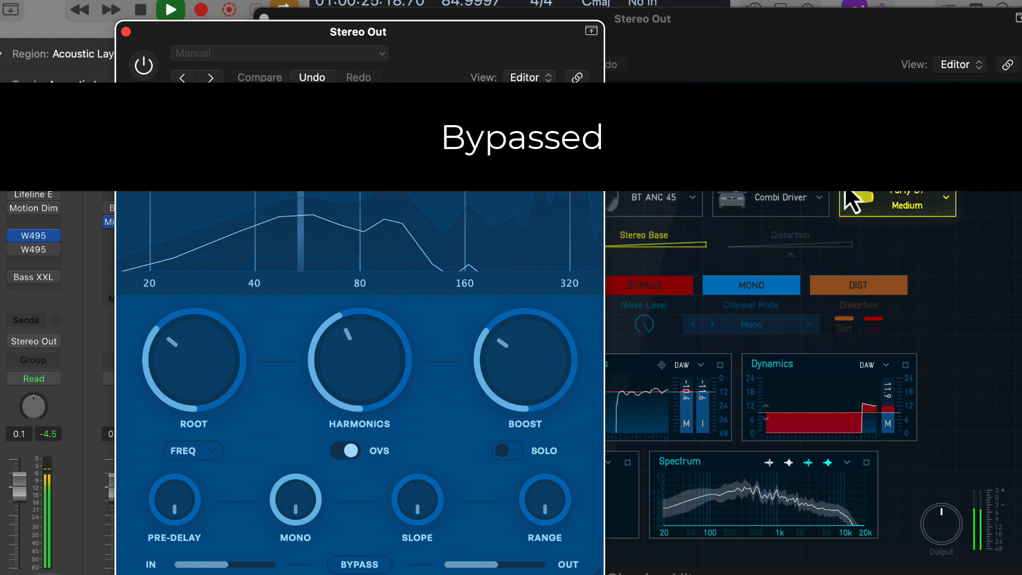
pyautogui.click(145, 68)
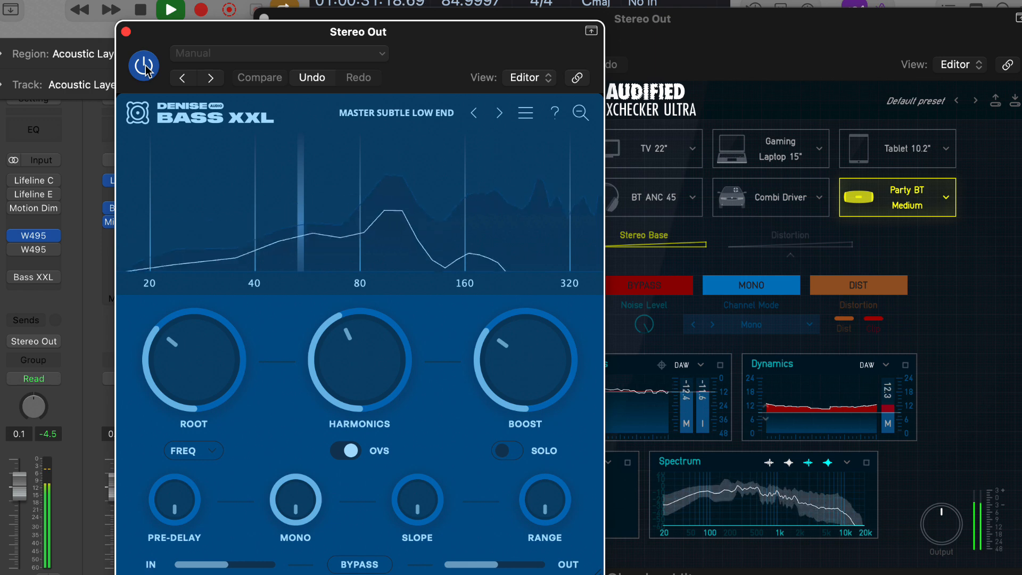
pyautogui.click(144, 66)
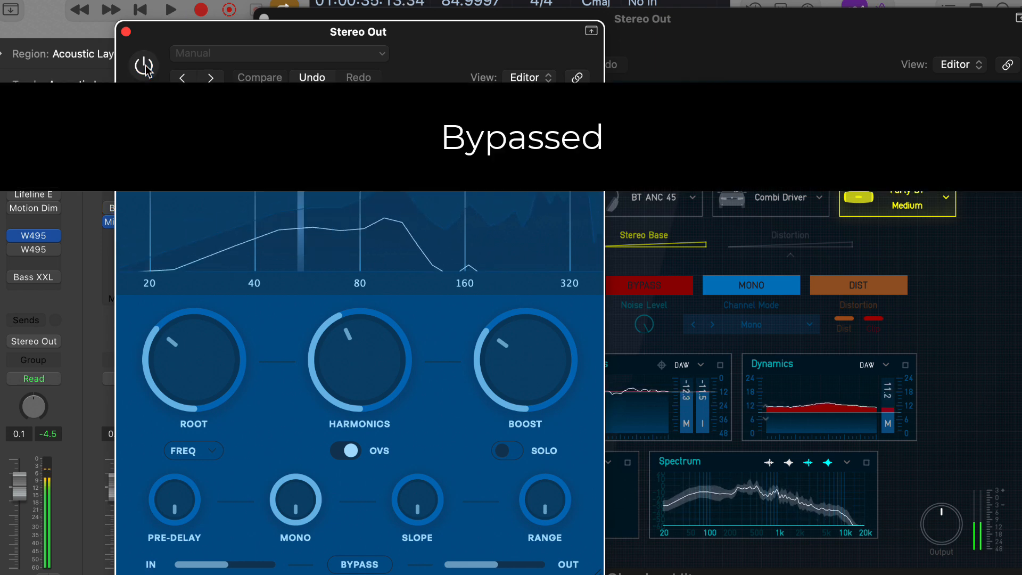
pyautogui.press('space')
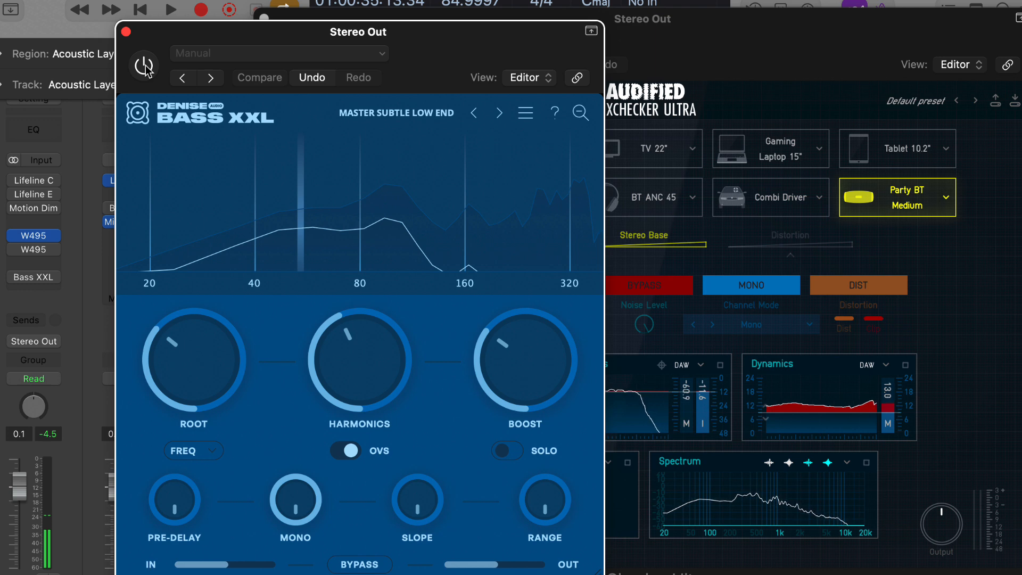
# Switch MixChecker Ultra's playback simulation to BT ANC 45 and bring Bass XXL back to the front
pyautogui.click(697, 56)
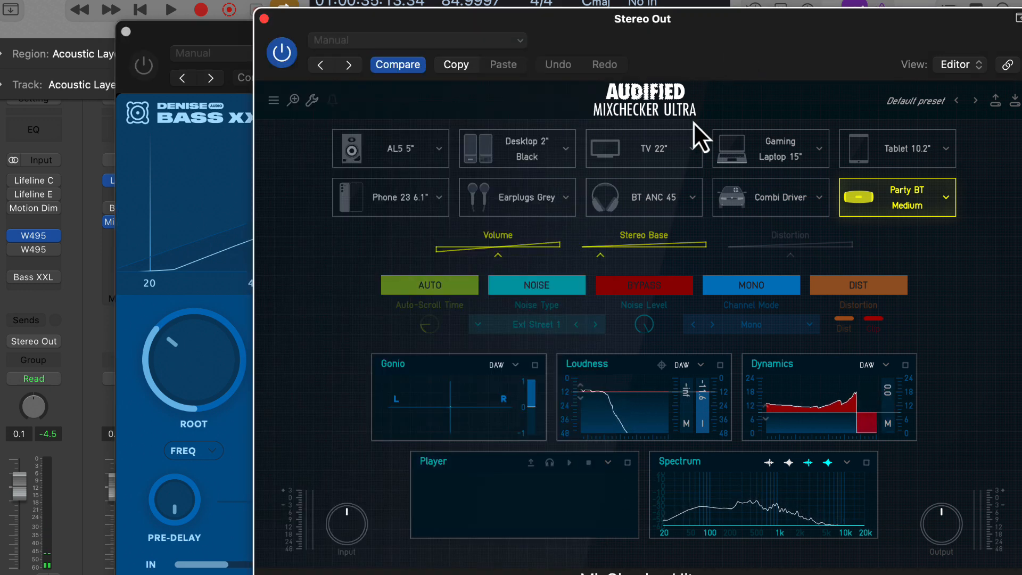
pyautogui.click(652, 194)
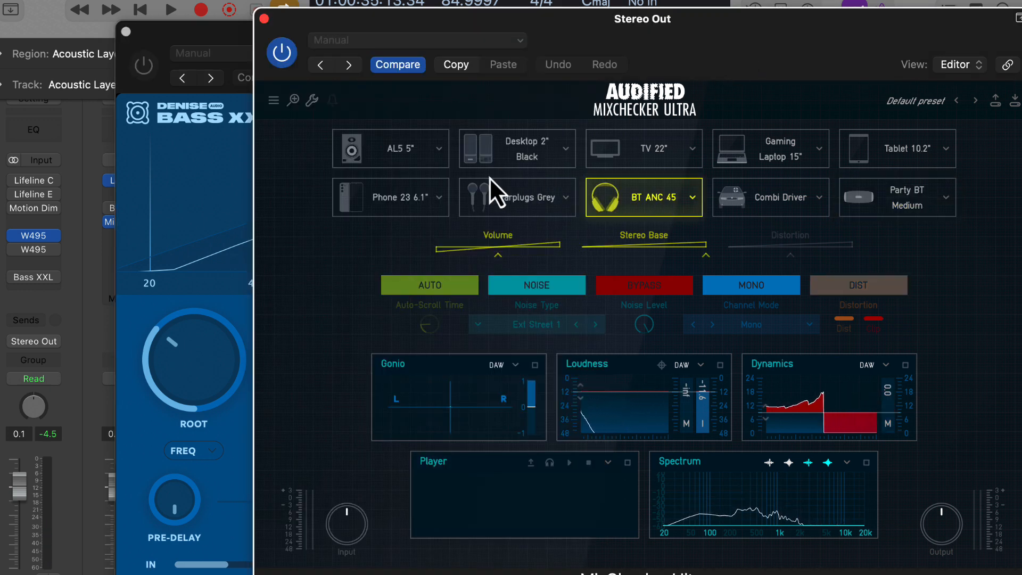
pyautogui.click(225, 146)
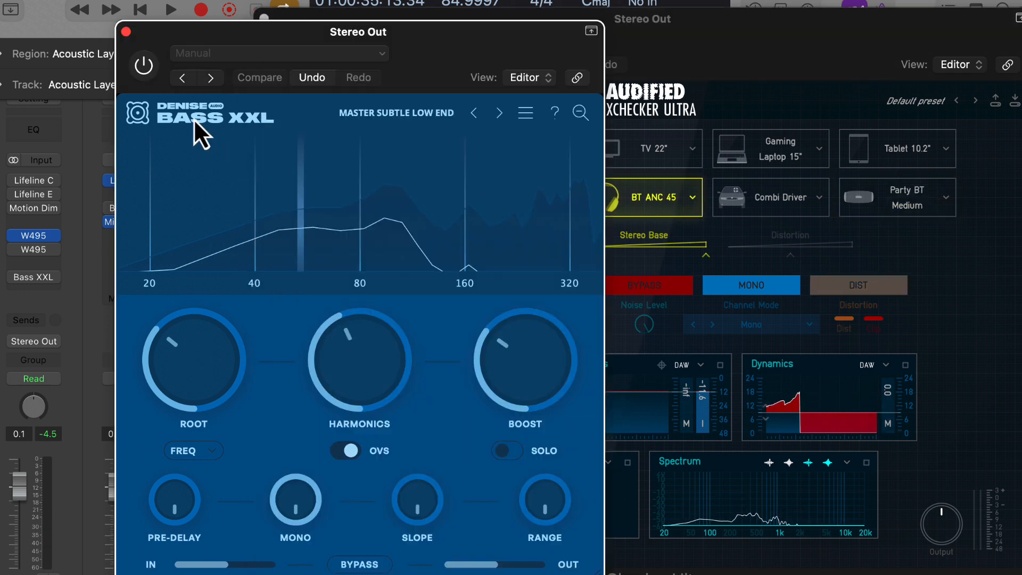
# Play the mix through the BT ANC 45 simulation, compare Bass XXL bypassed and active, leave it enabled, and stop playback
pyautogui.click(151, 76)
pyautogui.press('space')
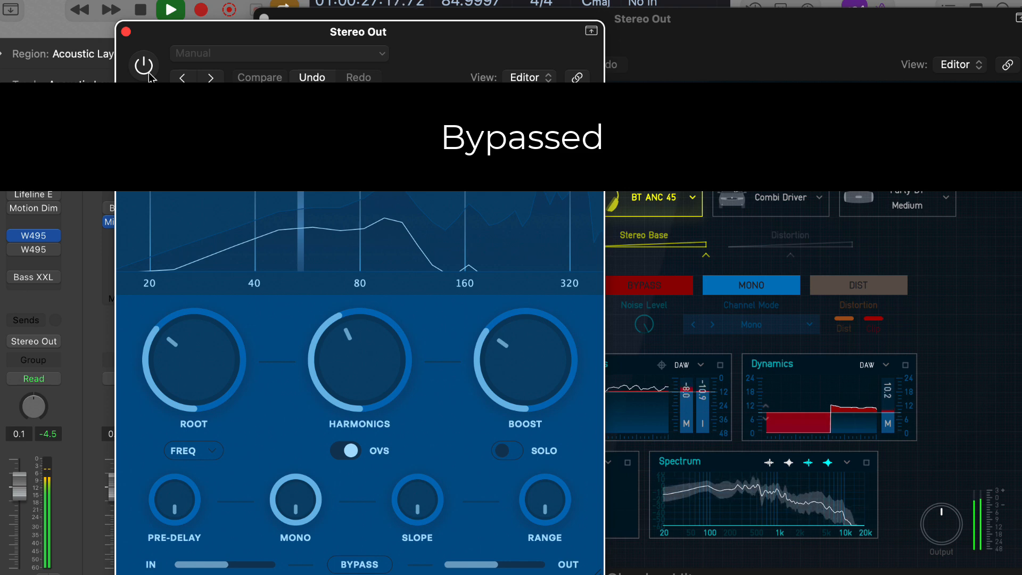
pyautogui.click(150, 76)
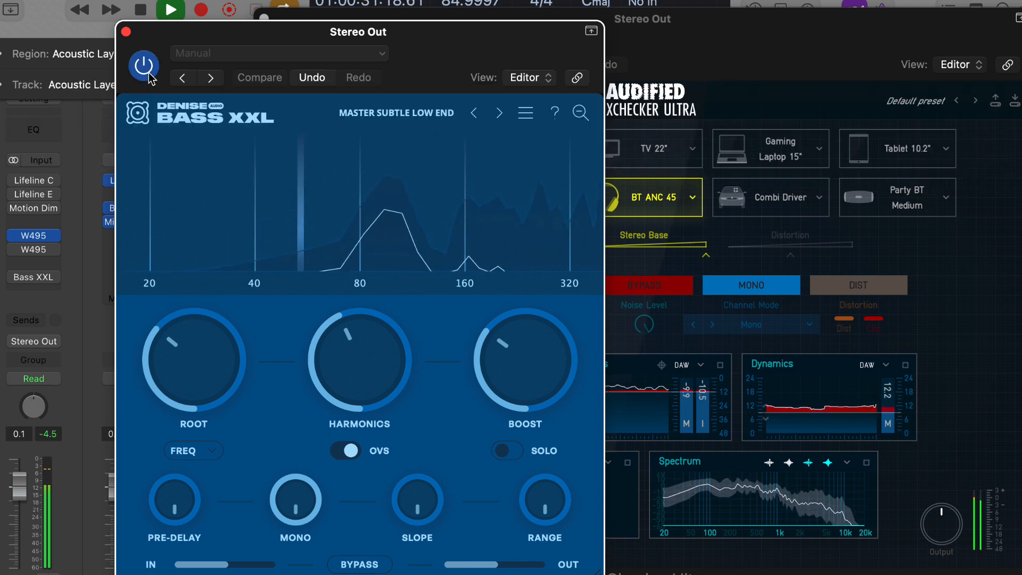
pyautogui.click(150, 76)
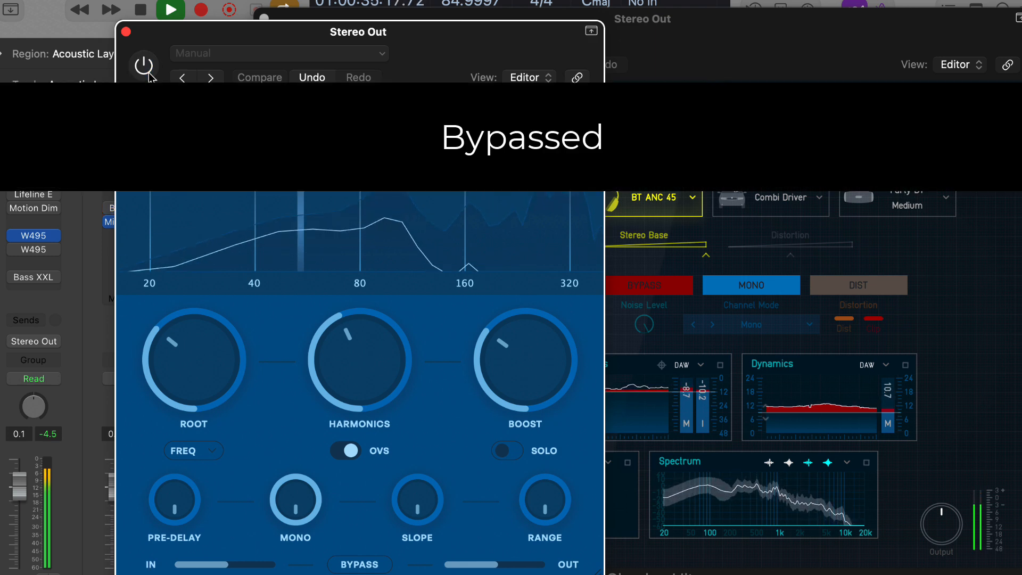
pyautogui.click(150, 76)
pyautogui.press('space')
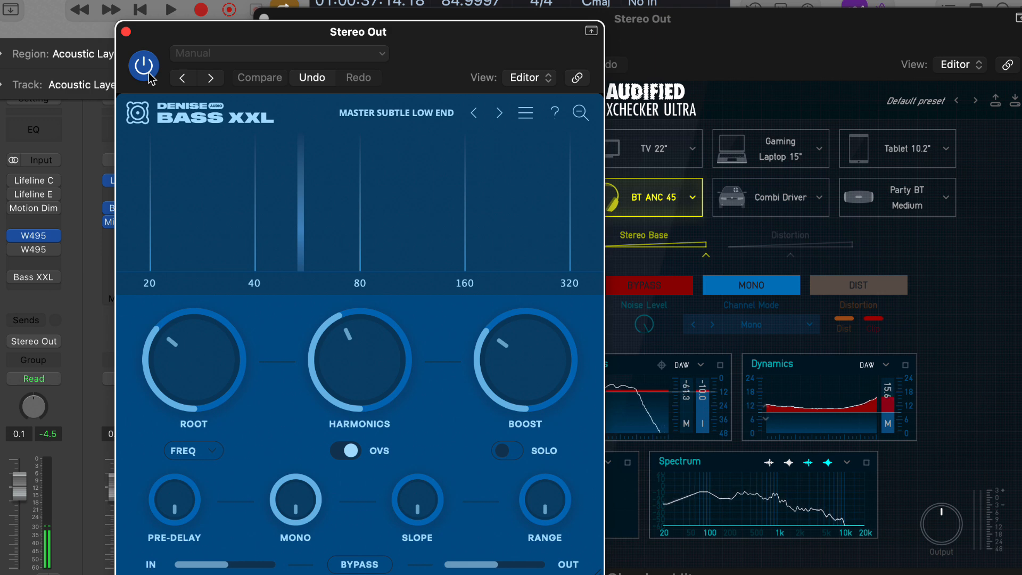
# Close the MixChecker Ultra window, then move the Bass XXL window over the arrangement and expand its plug-in header
pyautogui.moveTo(267, 34); pyautogui.dragTo(163, 88)
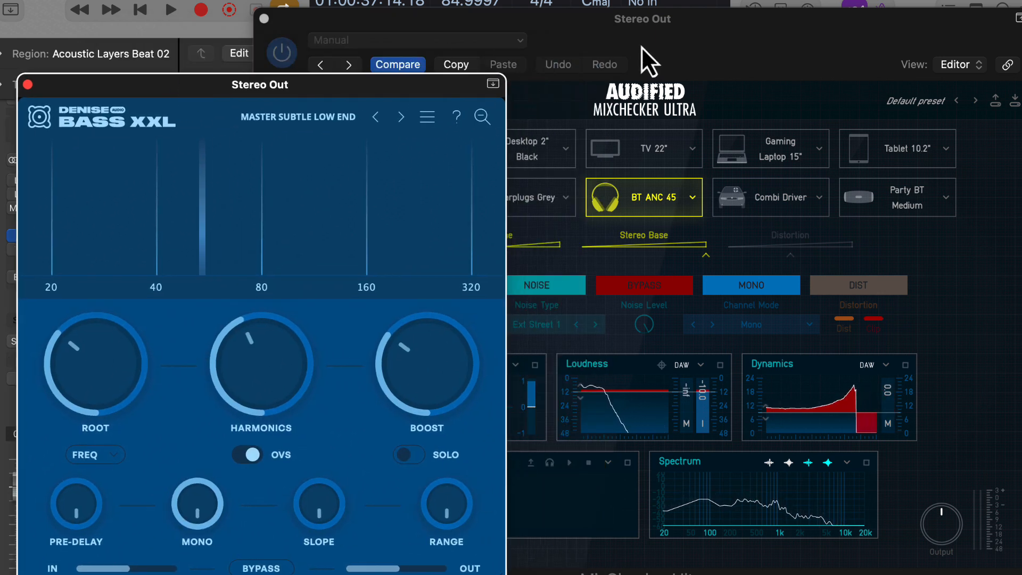
pyautogui.click(641, 47)
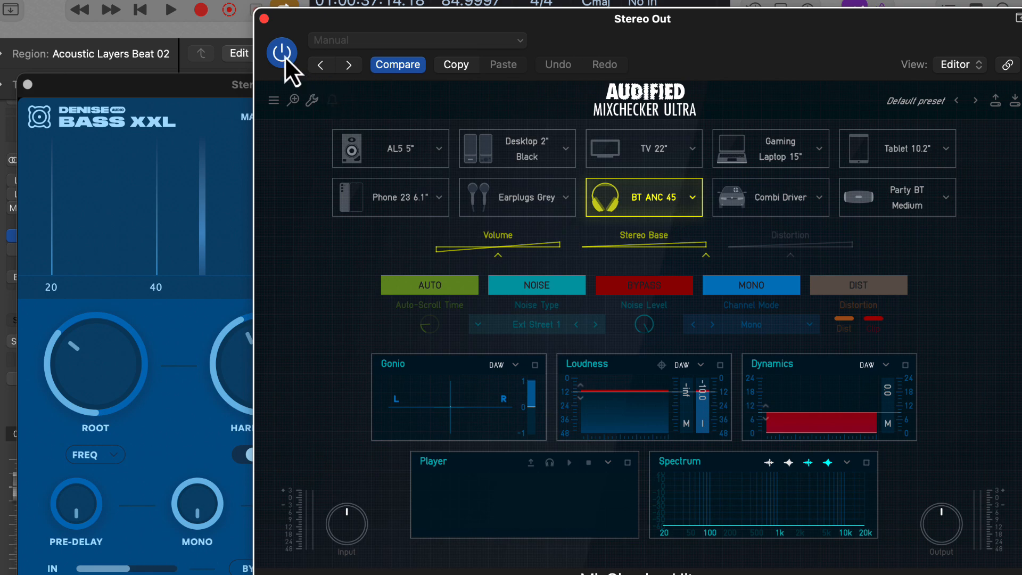
pyautogui.click(264, 20)
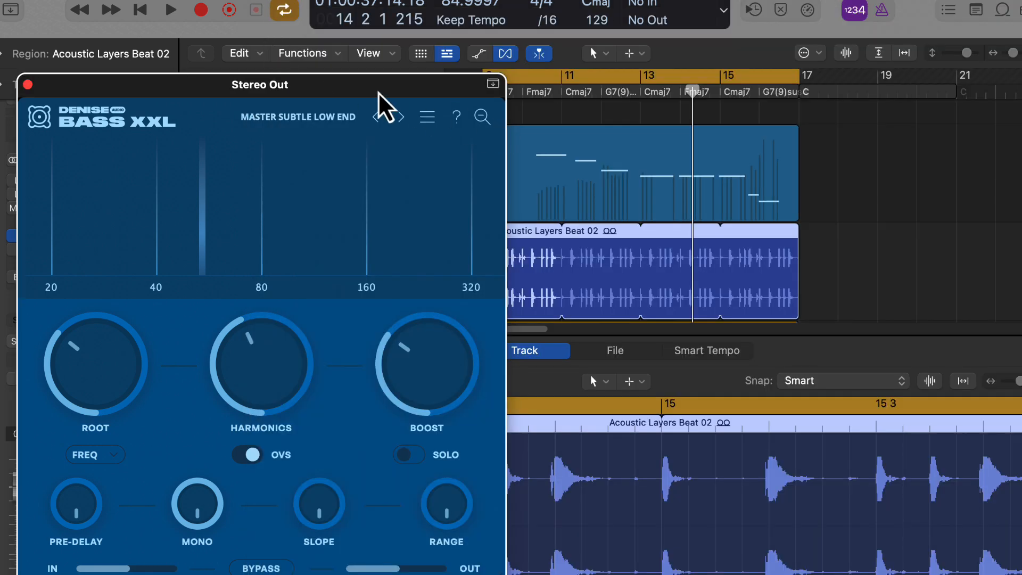
pyautogui.moveTo(378, 92); pyautogui.dragTo(803, 79)
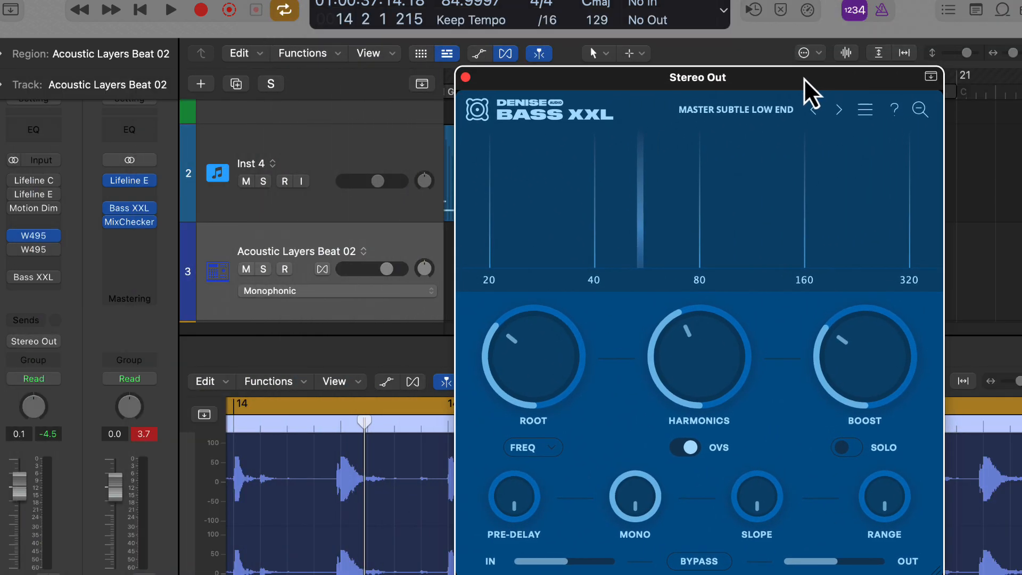
pyautogui.doubleClick(573, 81)
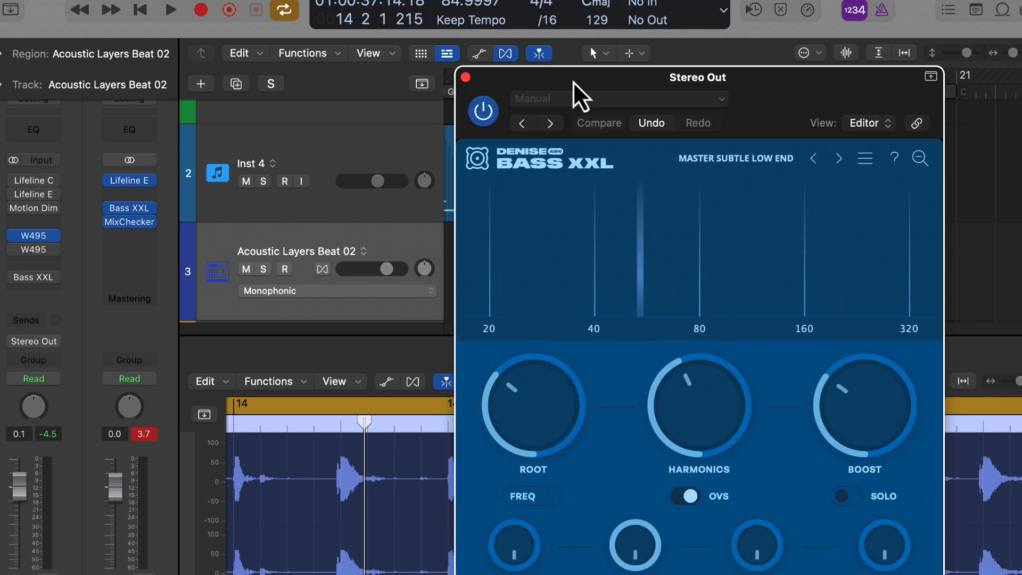
# Reopen MixChecker Ultra from the Stereo Out channel, reposition its window, and close both plug-in windows
pyautogui.click(130, 222)
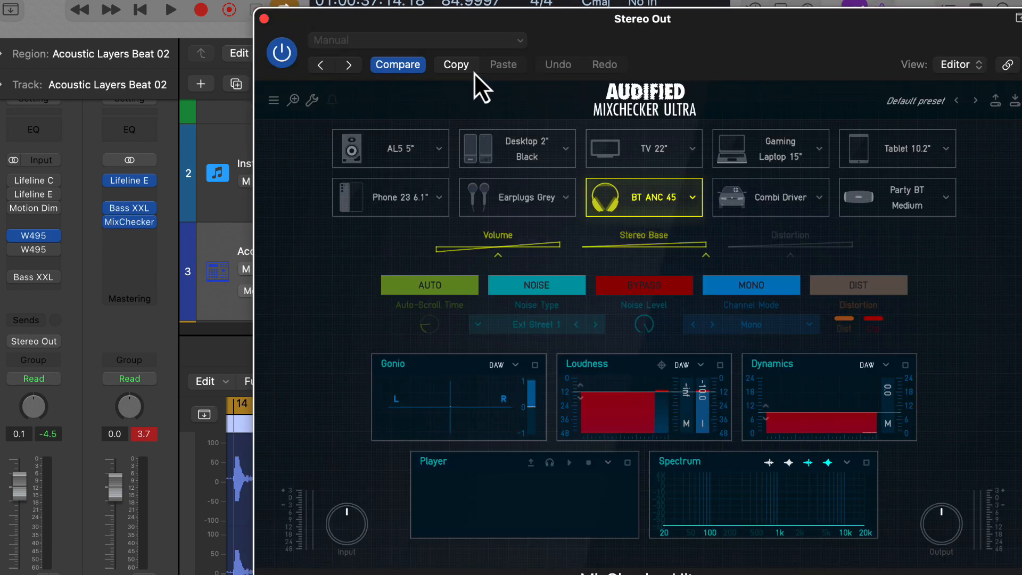
pyautogui.moveTo(504, 22); pyautogui.dragTo(427, 35)
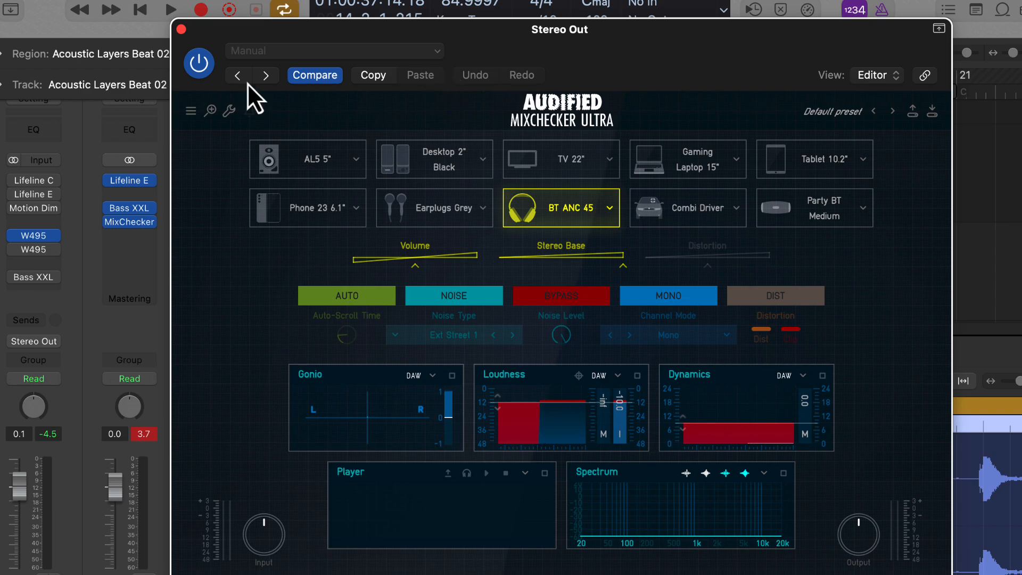
pyautogui.click(181, 30)
pyautogui.click(466, 78)
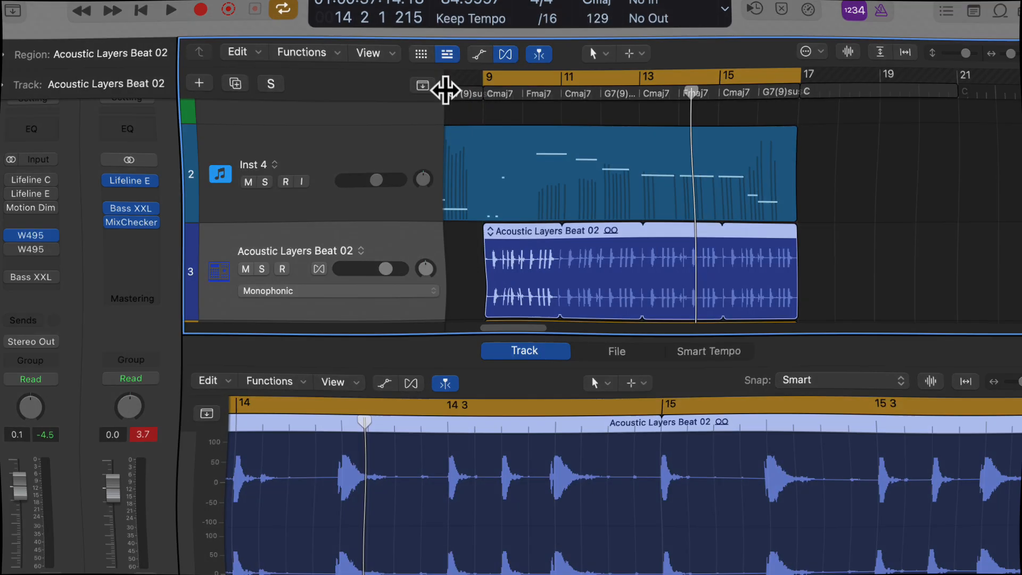